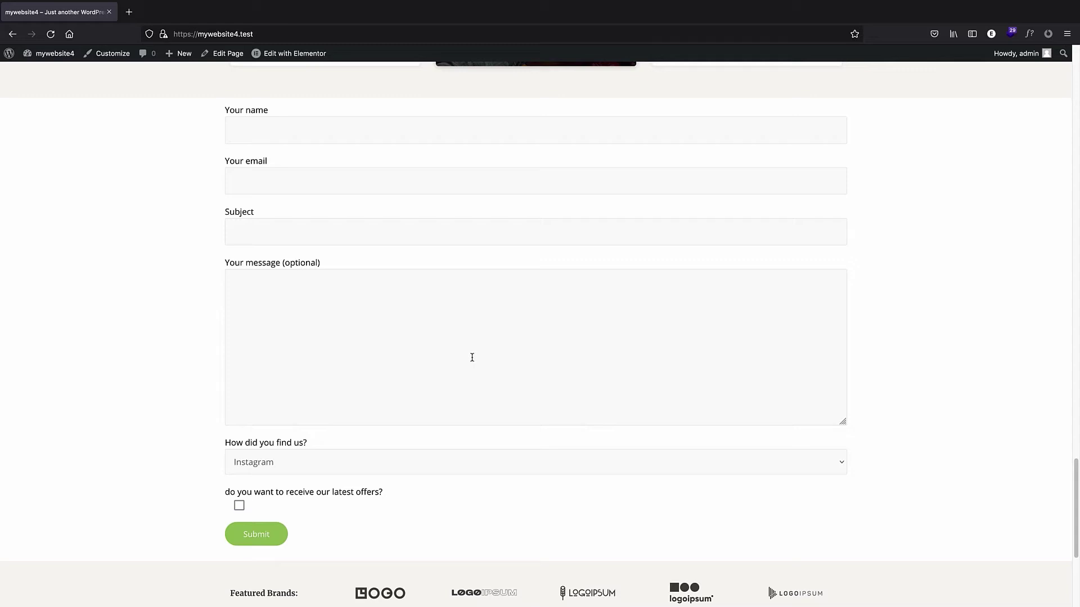
- Save the contact-form styling in the Dashboard's Appearance > Custom CSS editor
{"action": "scroll", "coordinate": [364, 298], "scroll_direction": "up", "scroll_amount": 1}
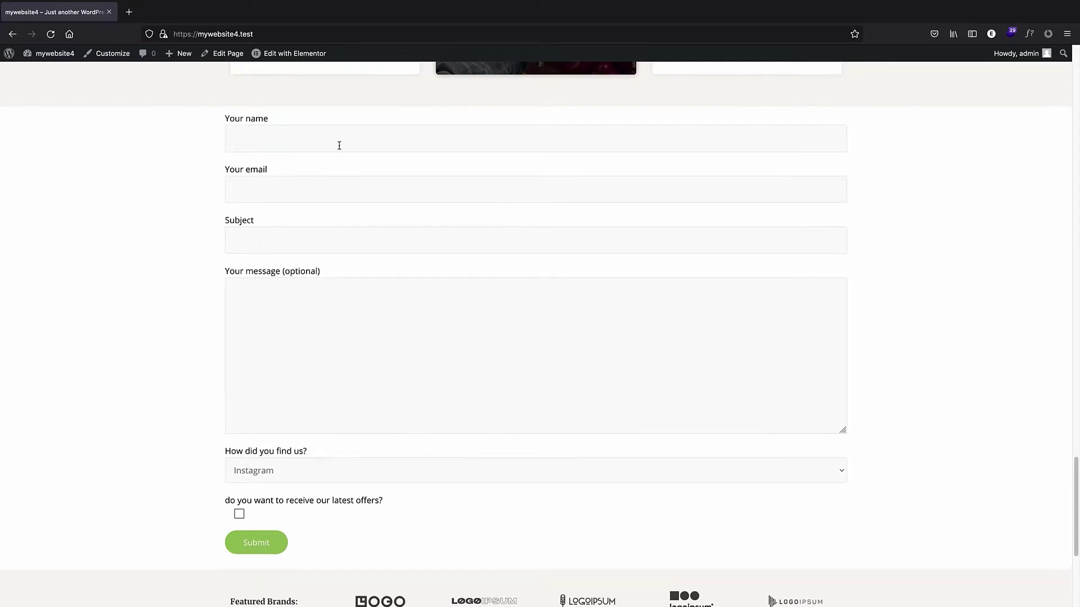
{"action": "scroll", "coordinate": [313, 202], "scroll_direction": "up", "scroll_amount": 2}
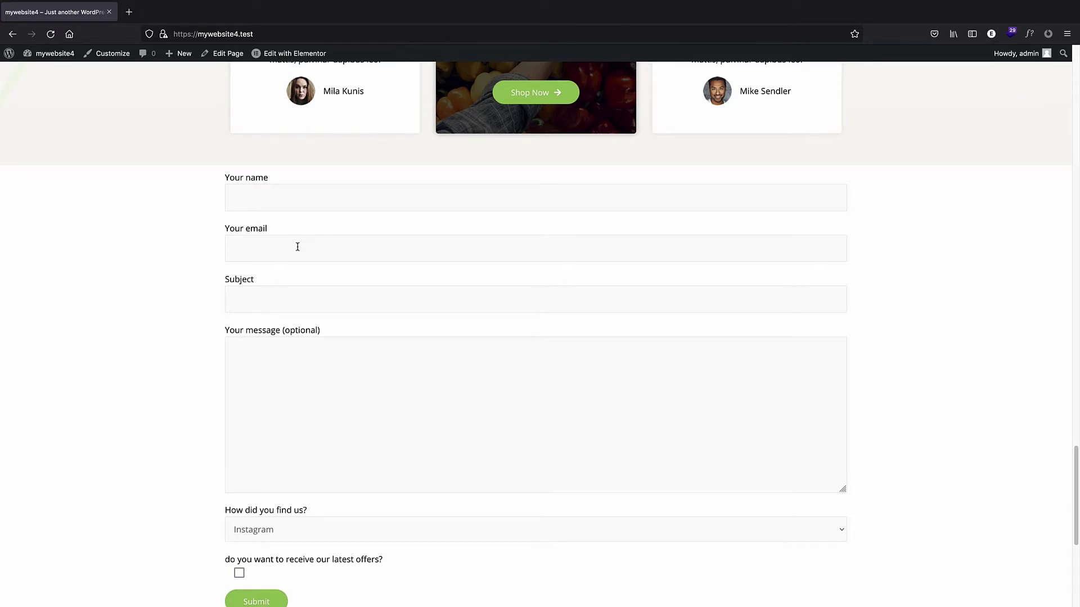
{"action": "scroll", "coordinate": [315, 225], "scroll_direction": "down", "scroll_amount": 2}
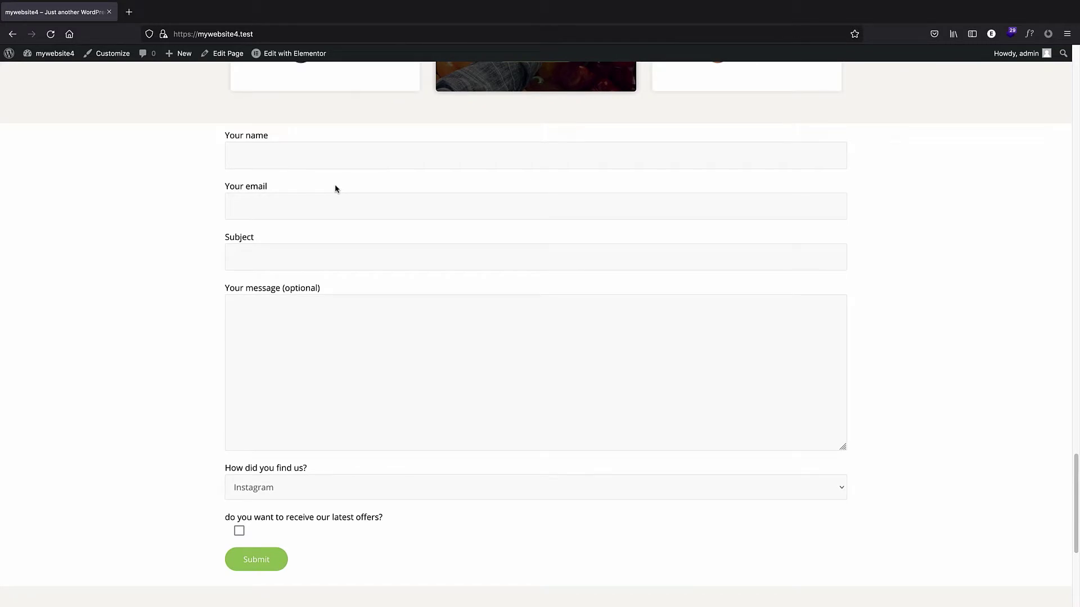
{"action": "scroll", "coordinate": [335, 185], "scroll_direction": "down", "scroll_amount": 2}
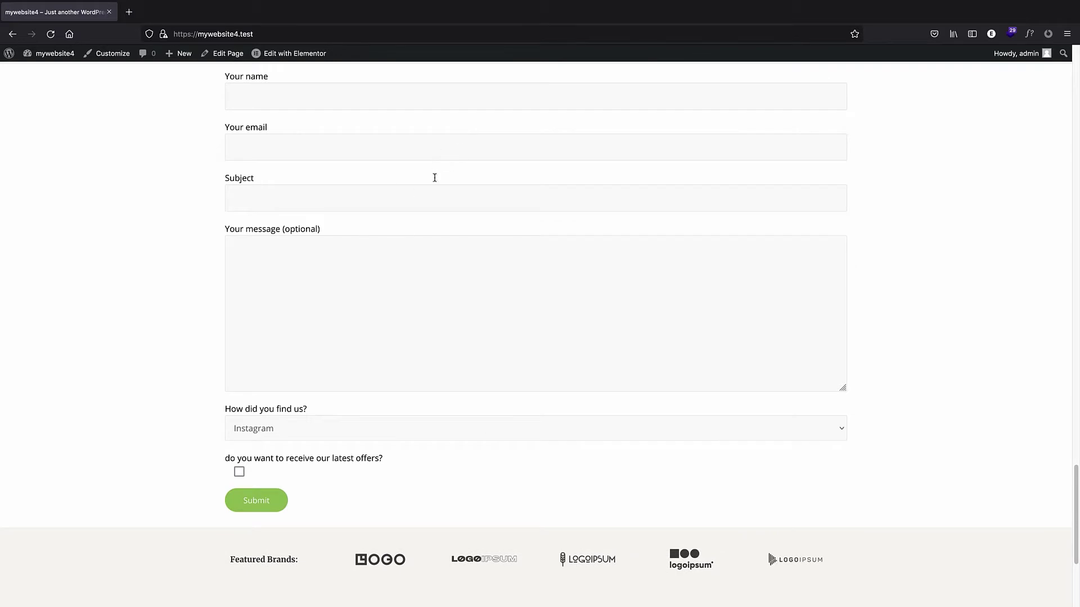
{"action": "scroll", "coordinate": [330, 251], "scroll_direction": "up", "scroll_amount": 2}
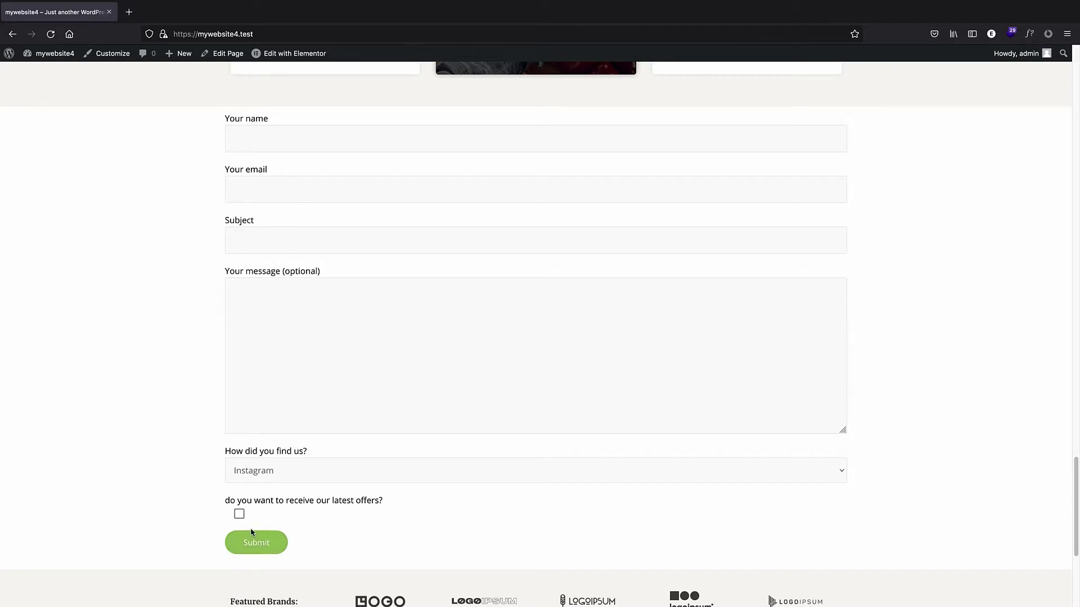
{"action": "scroll", "coordinate": [366, 183], "scroll_direction": "up", "scroll_amount": 10}
{"action": "scroll", "coordinate": [360, 292], "scroll_direction": "down", "scroll_amount": 7}
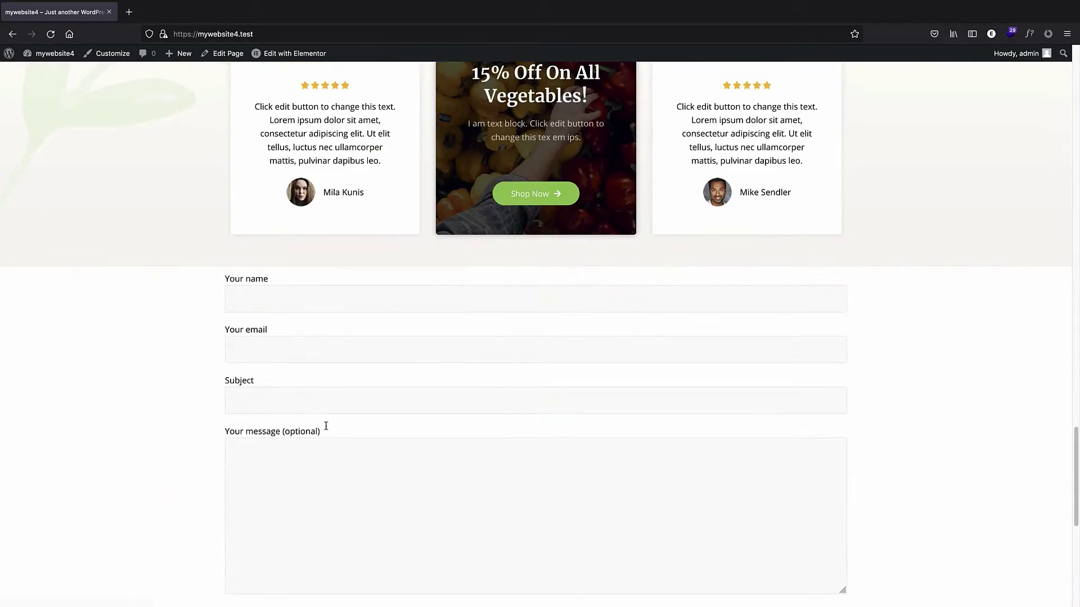
{"action": "scroll", "coordinate": [371, 393], "scroll_direction": "down", "scroll_amount": 4}
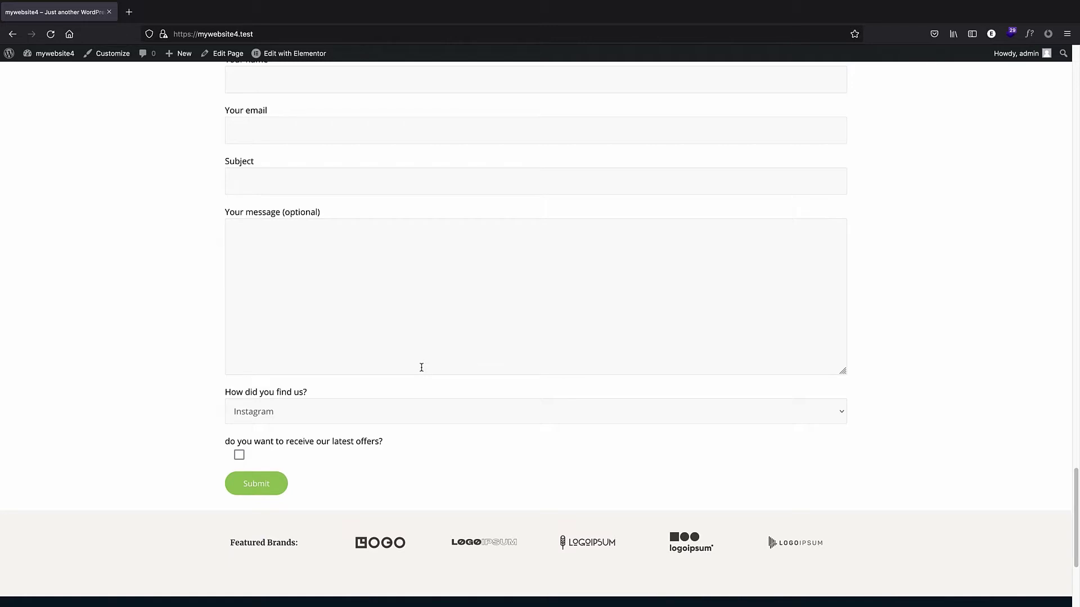
{"action": "left_click", "coordinate": [53, 57]}
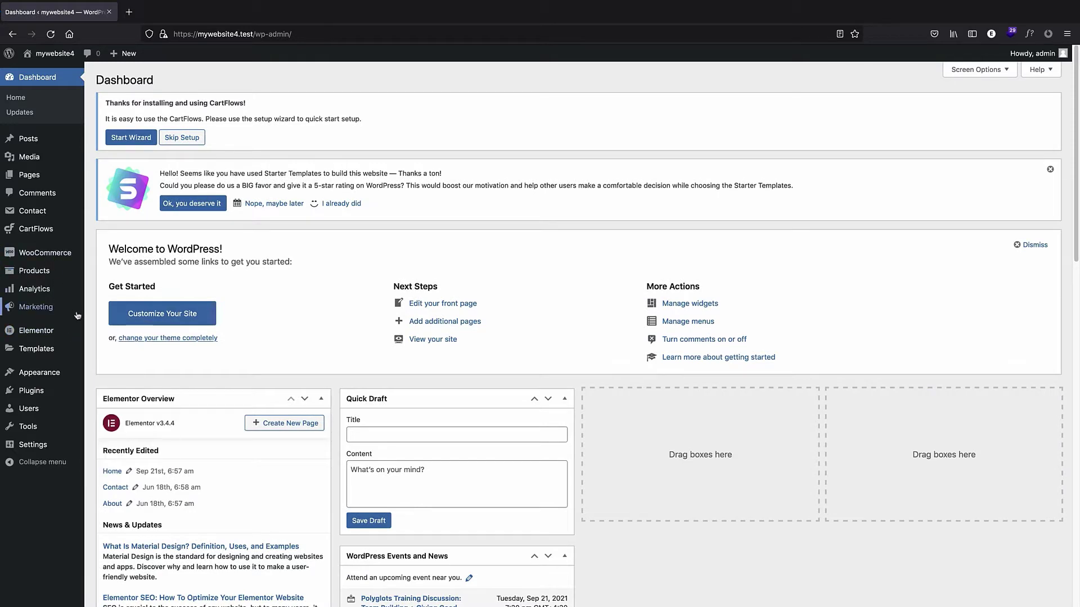
{"action": "mouse_move", "coordinate": [57, 373]}
{"action": "left_click", "coordinate": [144, 438]}
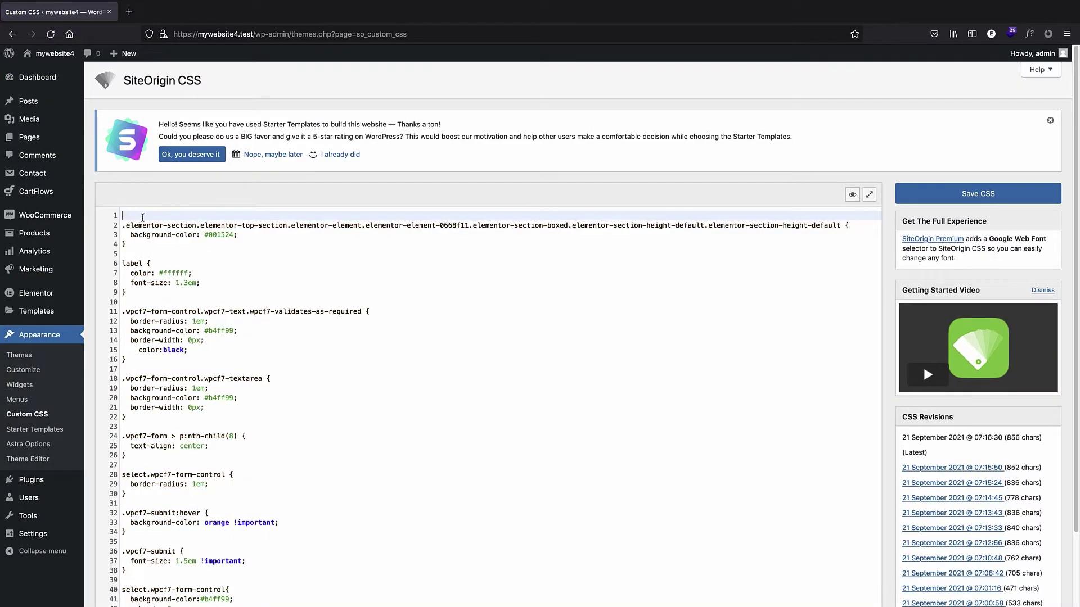
{"action": "left_click", "coordinate": [939, 194]}
- Return to the site's front page and scroll down to the contact form
{"action": "left_click", "coordinate": [55, 54]}
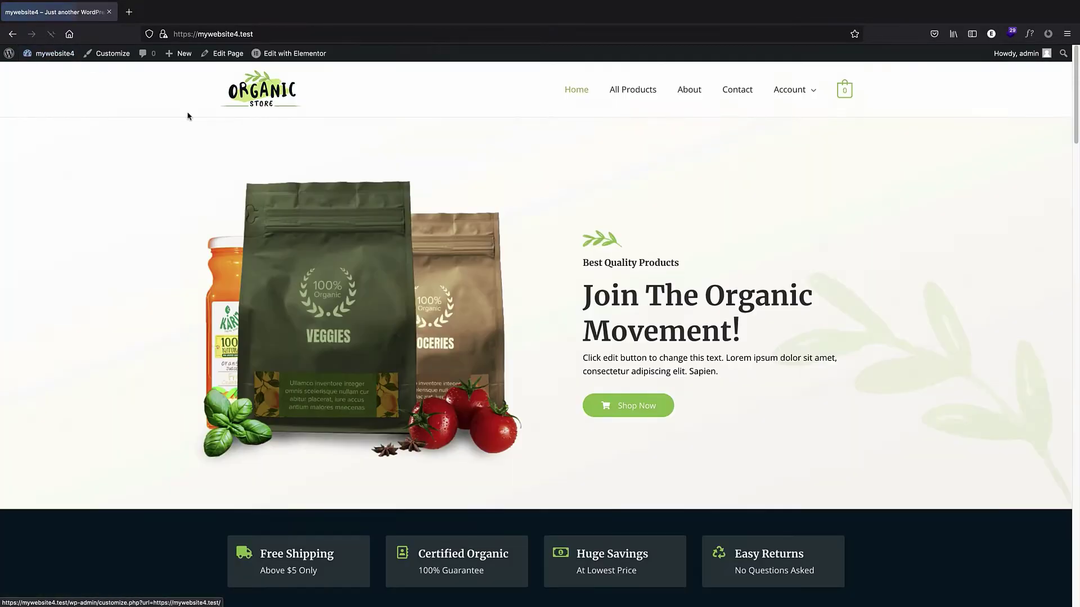
{"action": "scroll", "coordinate": [373, 300], "scroll_direction": "down", "scroll_amount": 10}
{"action": "scroll", "coordinate": [373, 299], "scroll_direction": "down", "scroll_amount": 15}
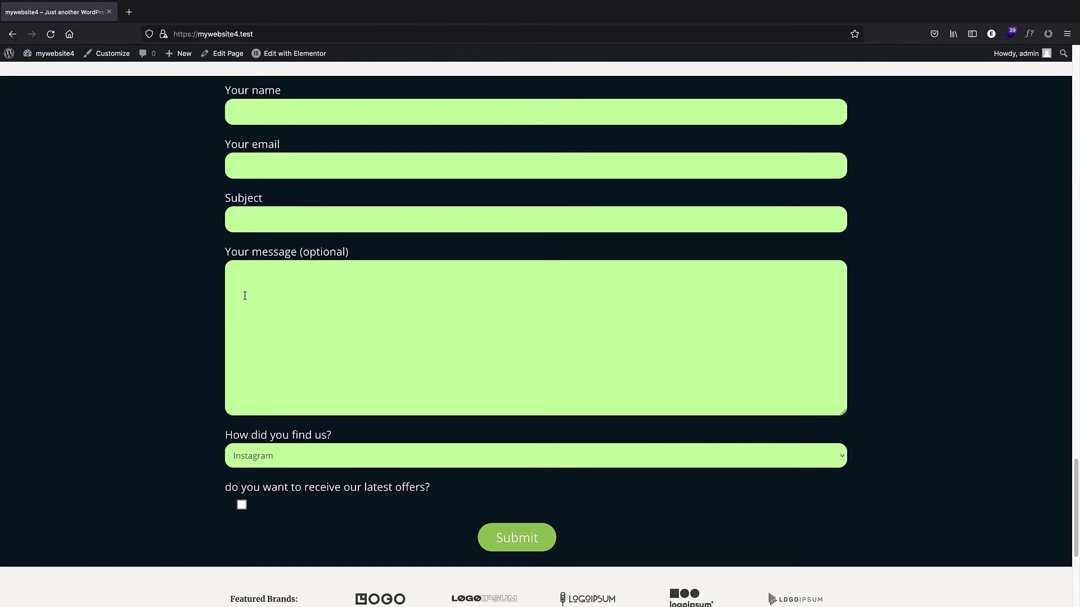
- Try the message field and the 'How did you find us?' dropdown, keeping Instagram selected
{"action": "left_click", "coordinate": [323, 286]}
{"action": "left_click", "coordinate": [312, 453]}
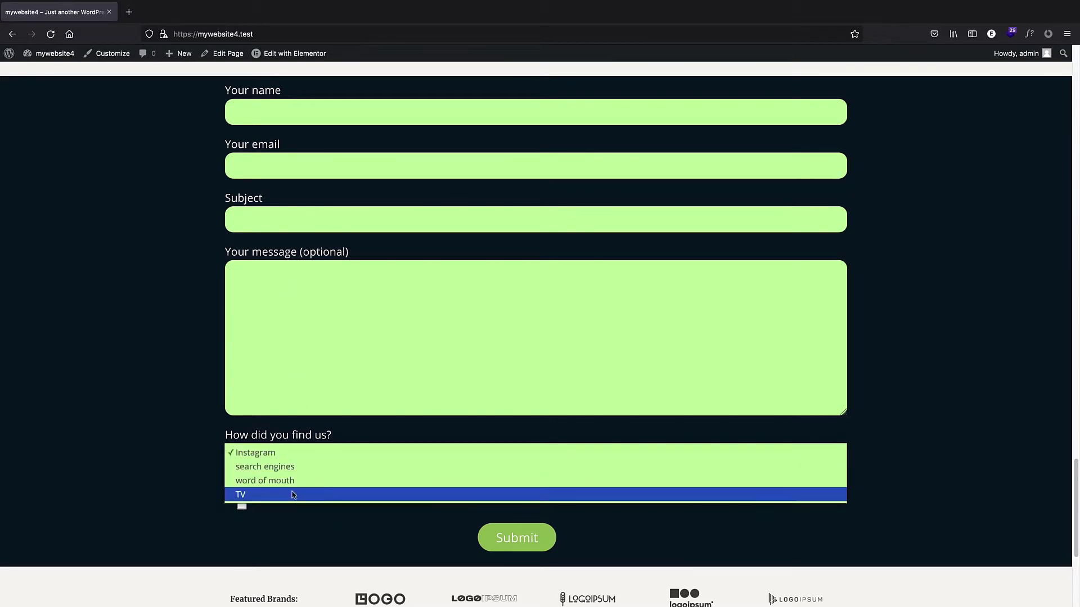
{"action": "left_click", "coordinate": [190, 466]}
{"action": "scroll", "coordinate": [232, 380], "scroll_direction": "up", "scroll_amount": 1}
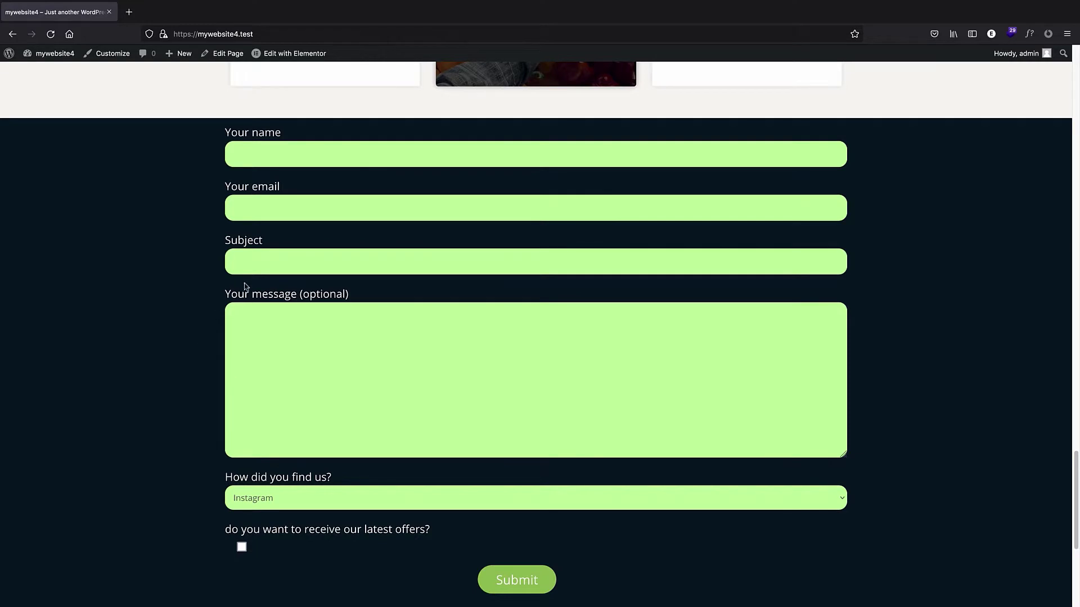
{"action": "scroll", "coordinate": [245, 285], "scroll_direction": "down", "scroll_amount": 1}
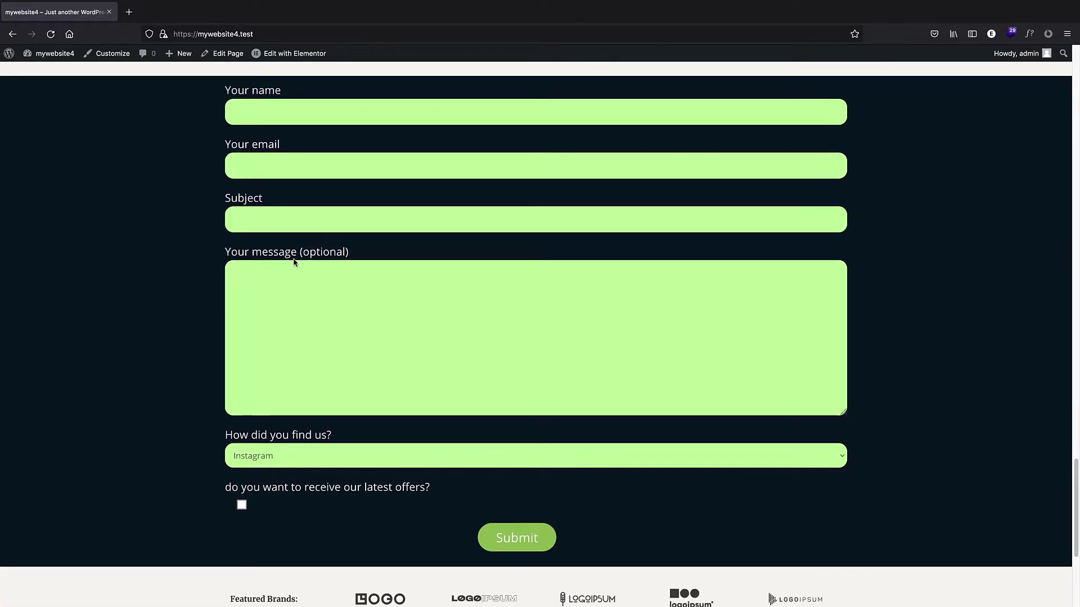
{"action": "scroll", "coordinate": [292, 259], "scroll_direction": "up", "scroll_amount": 1}
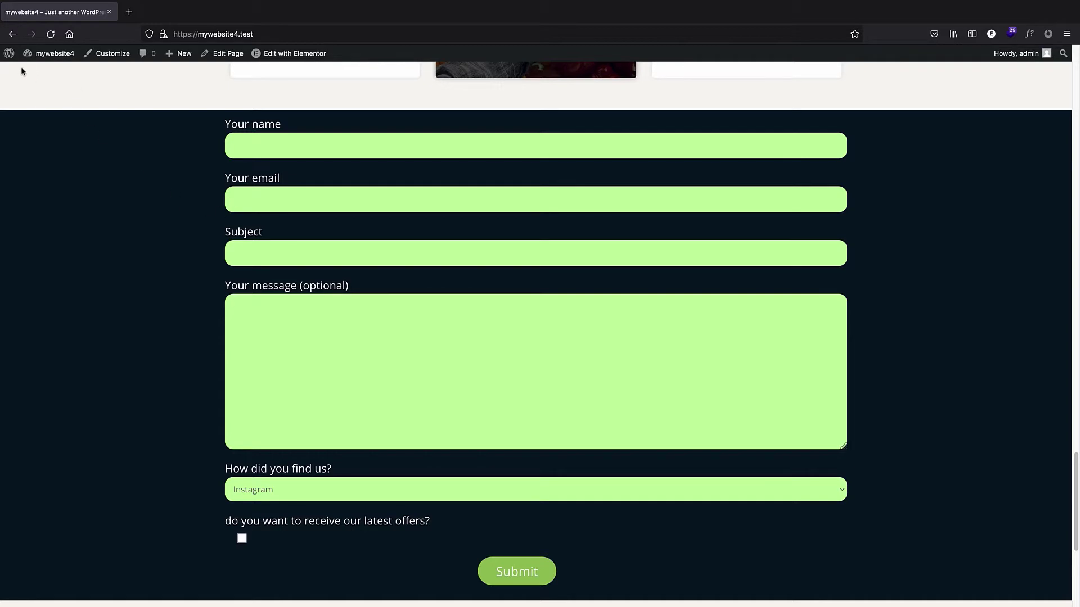
- Go from the site to the admin area's Installed Plugins list
{"action": "left_click", "coordinate": [5, 54]}
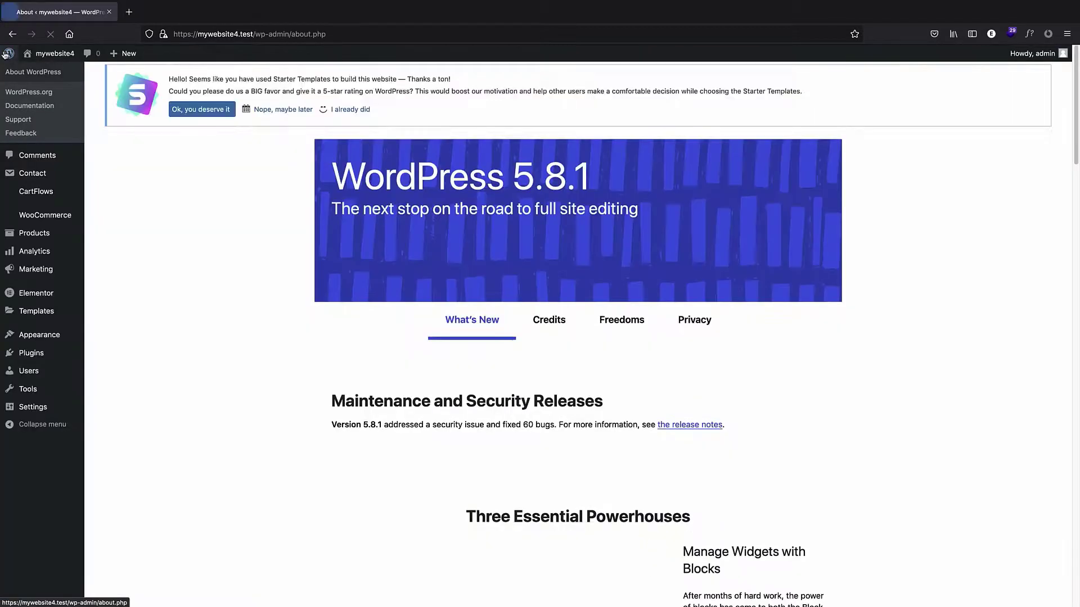
{"action": "mouse_move", "coordinate": [64, 334]}
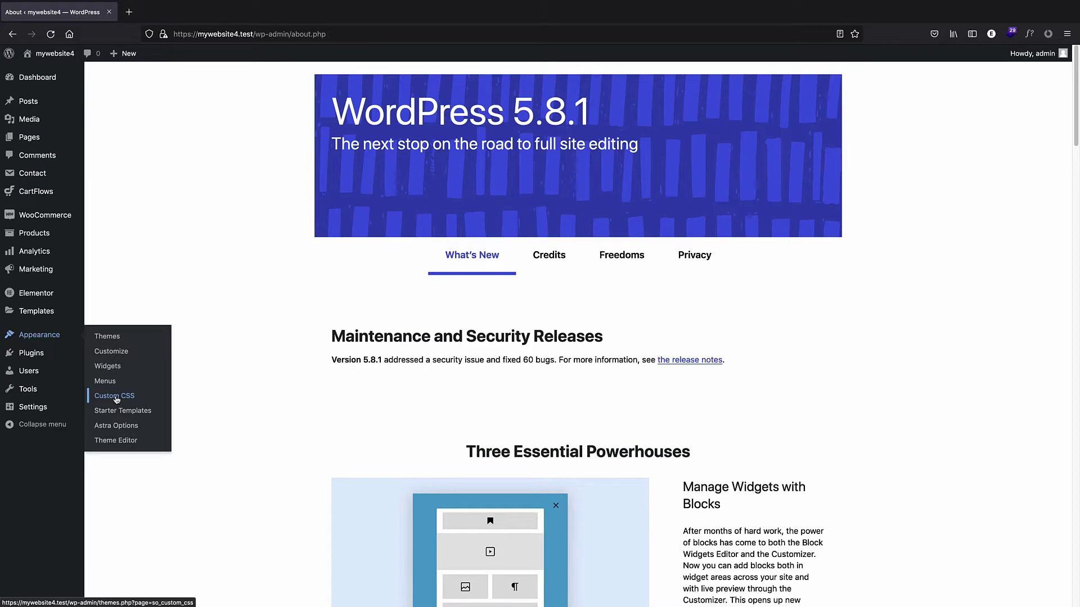
{"action": "mouse_move", "coordinate": [34, 352]}
{"action": "left_click", "coordinate": [129, 360]}
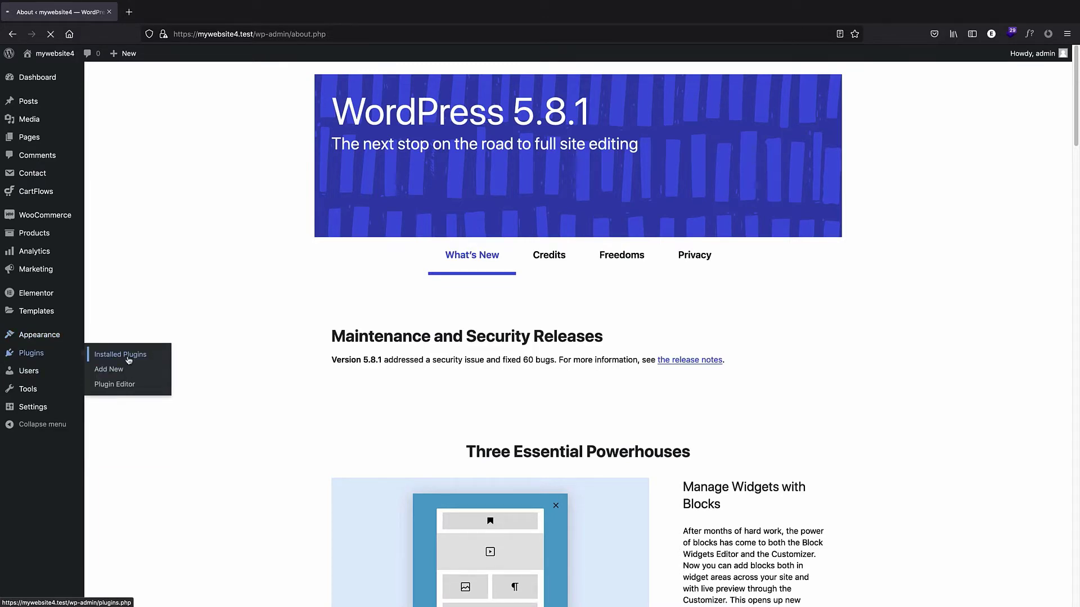
{"action": "scroll", "coordinate": [250, 244], "scroll_direction": "down", "scroll_amount": 3}
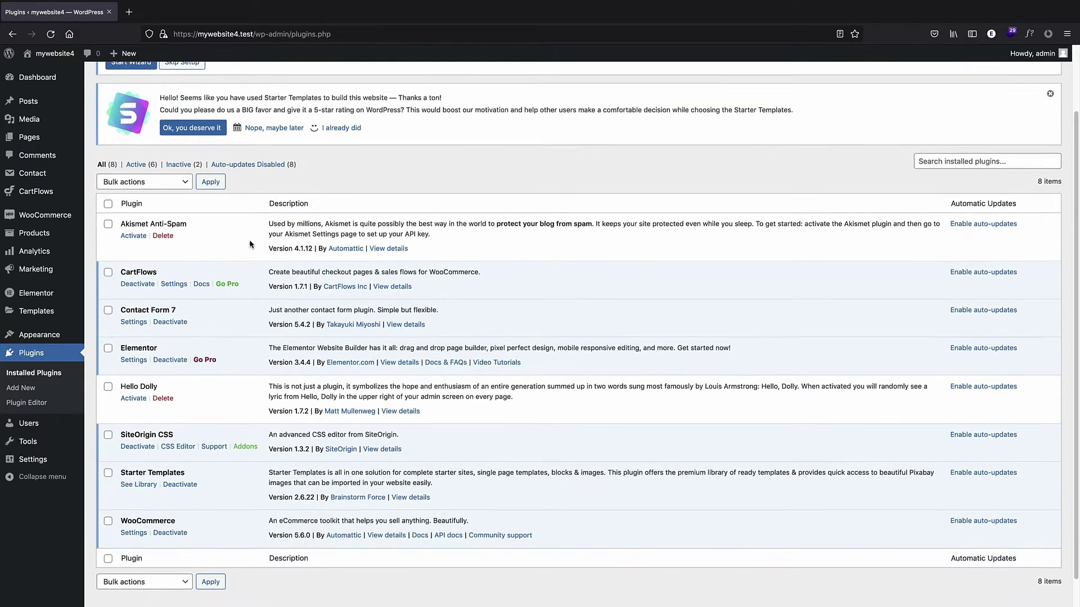
{"action": "scroll", "coordinate": [250, 244], "scroll_direction": "down", "scroll_amount": 1}
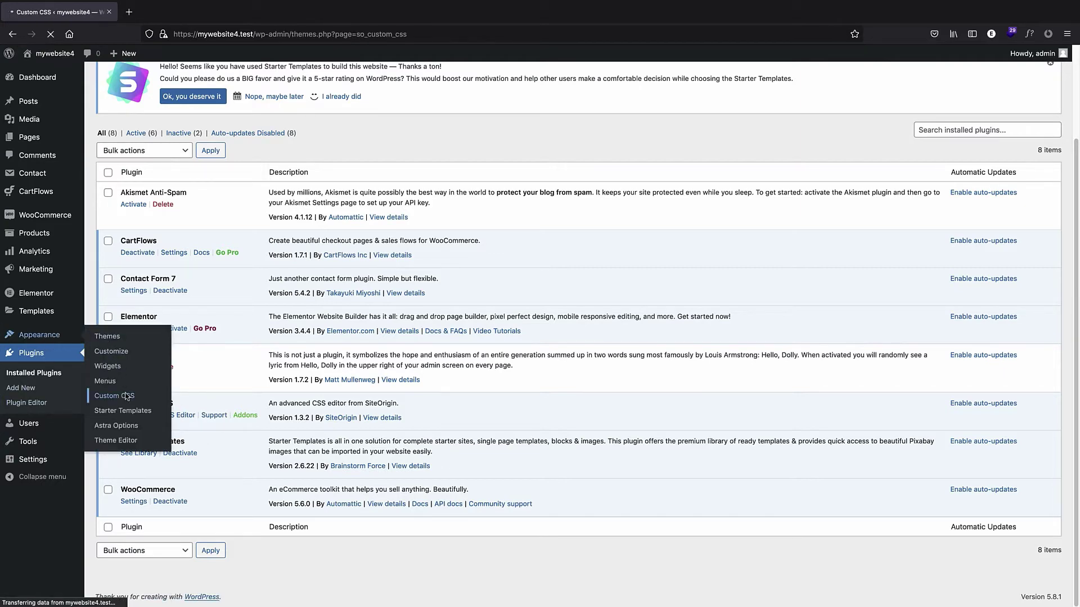
- Open Appearance > Custom CSS and briefly check the front page in a new tab
{"action": "left_click", "coordinate": [112, 396]}
{"action": "scroll", "coordinate": [663, 264], "scroll_direction": "down", "scroll_amount": 2}
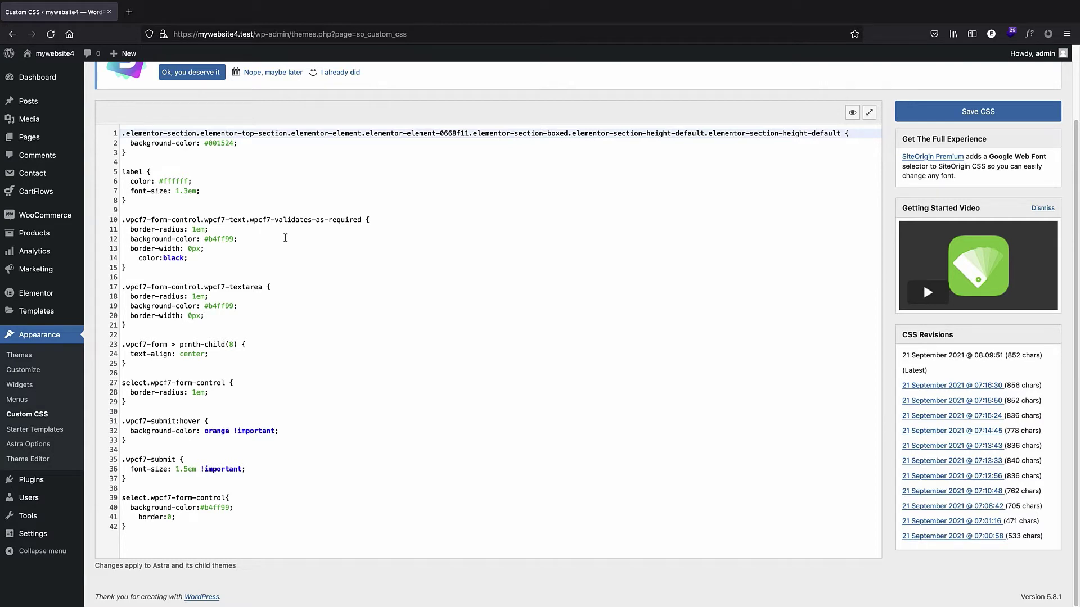
{"action": "right_click", "coordinate": [61, 53]}
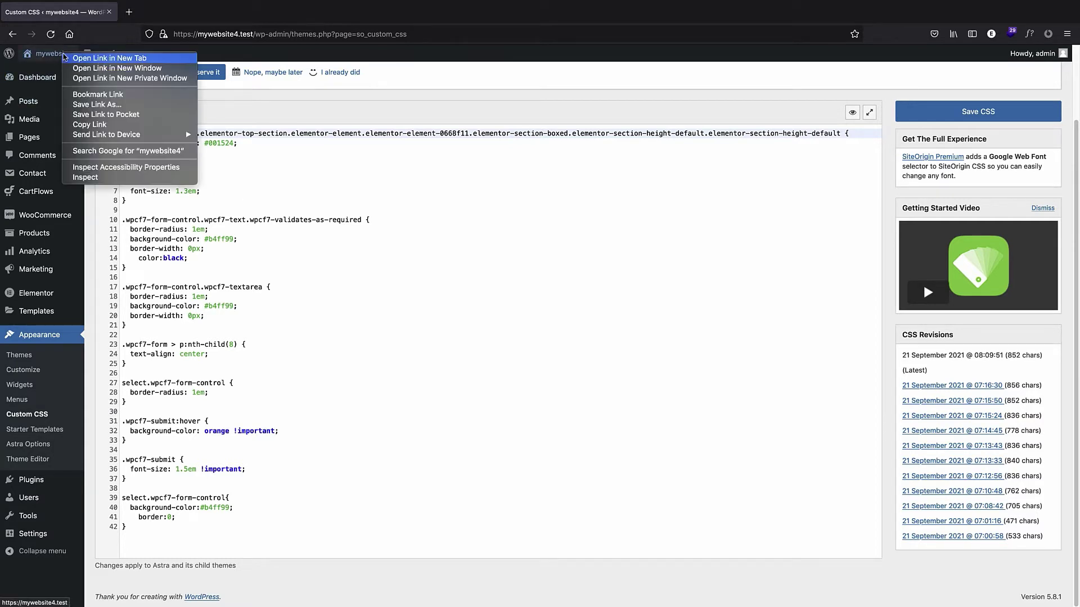
{"action": "left_click", "coordinate": [139, 24]}
{"action": "left_click", "coordinate": [141, 13]}
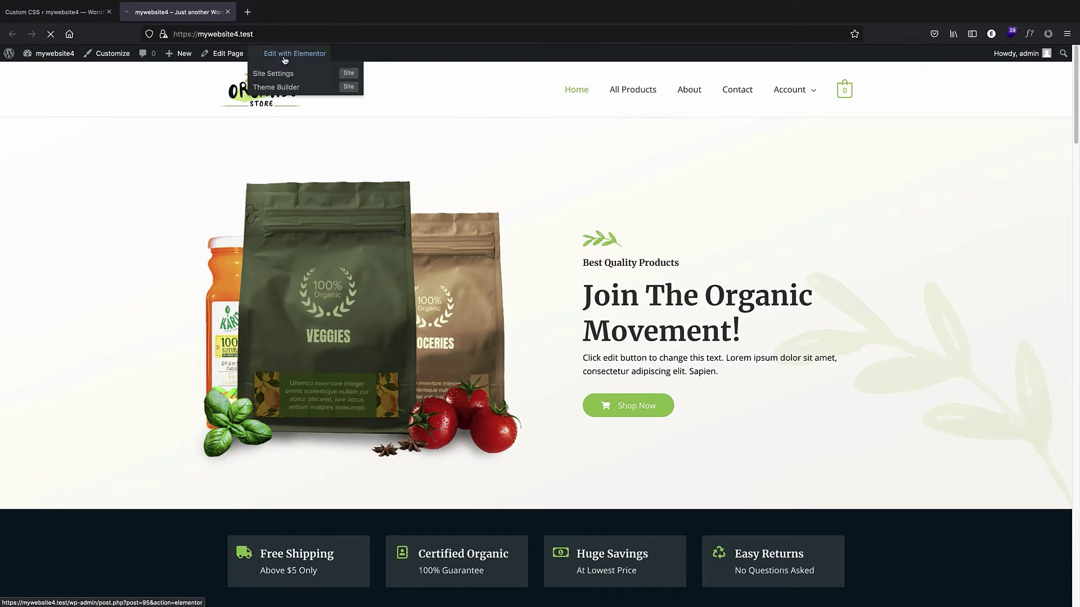
{"action": "left_click", "coordinate": [227, 12]}
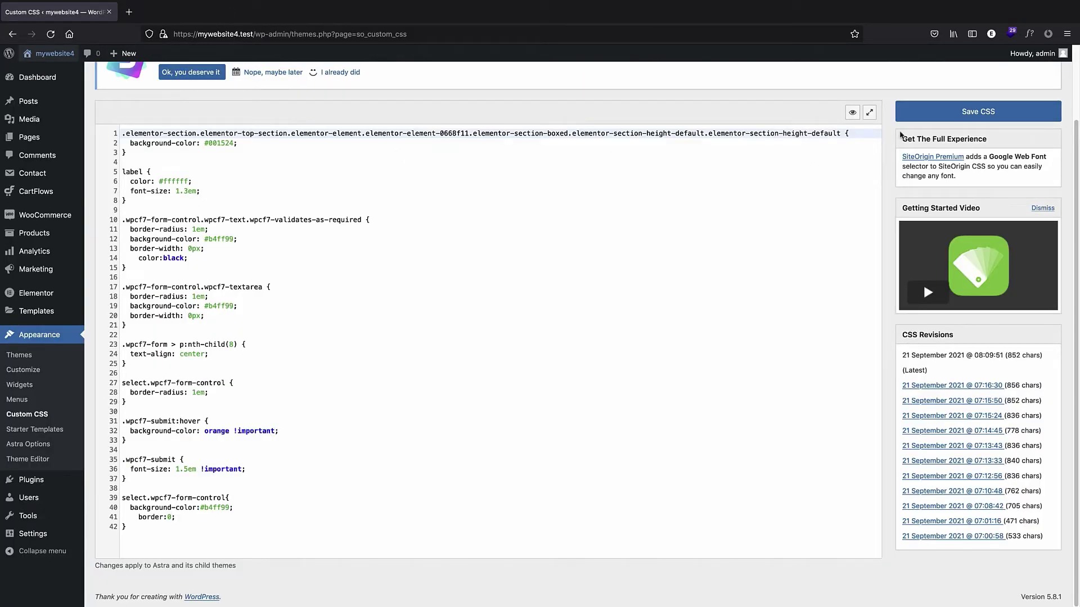
- Open the SiteOrigin visual CSS editor with site preview in a new tab
{"action": "right_click", "coordinate": [851, 115]}
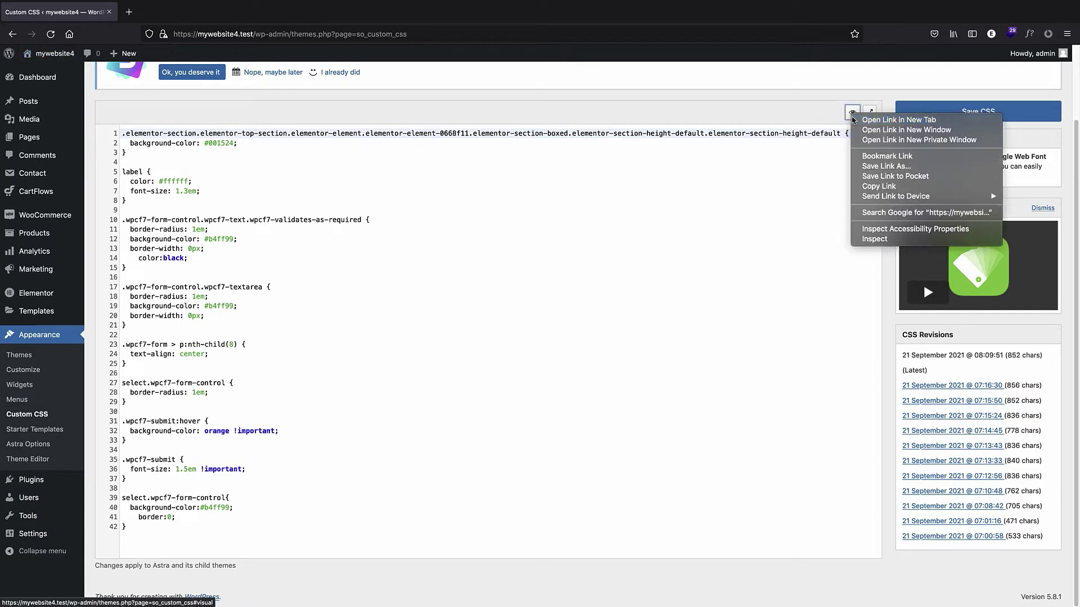
{"action": "left_click", "coordinate": [877, 121]}
{"action": "left_click", "coordinate": [171, 12]}
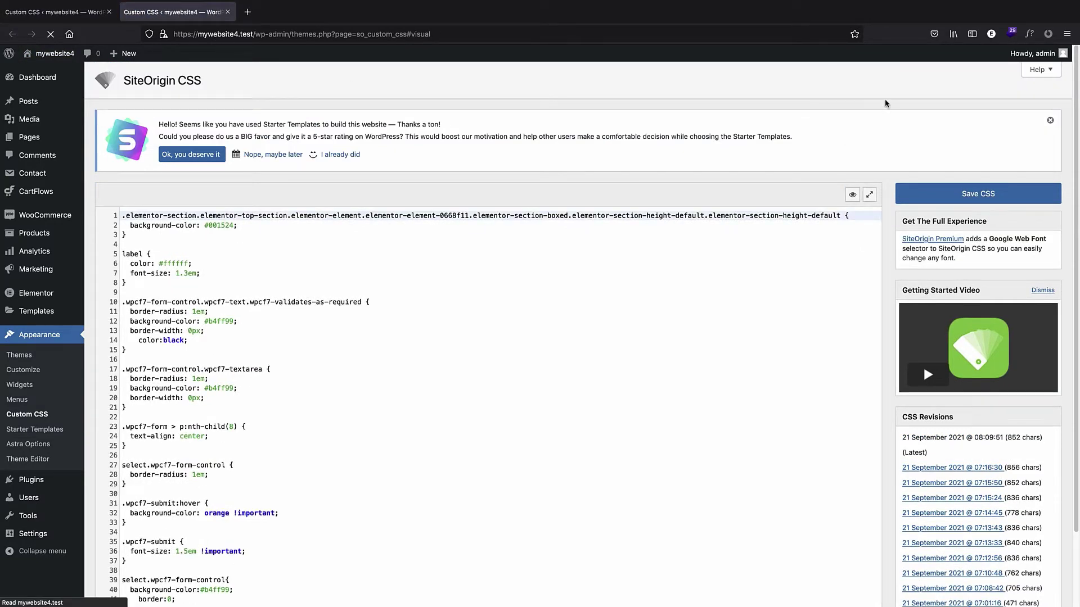
{"action": "left_click", "coordinate": [853, 195]}
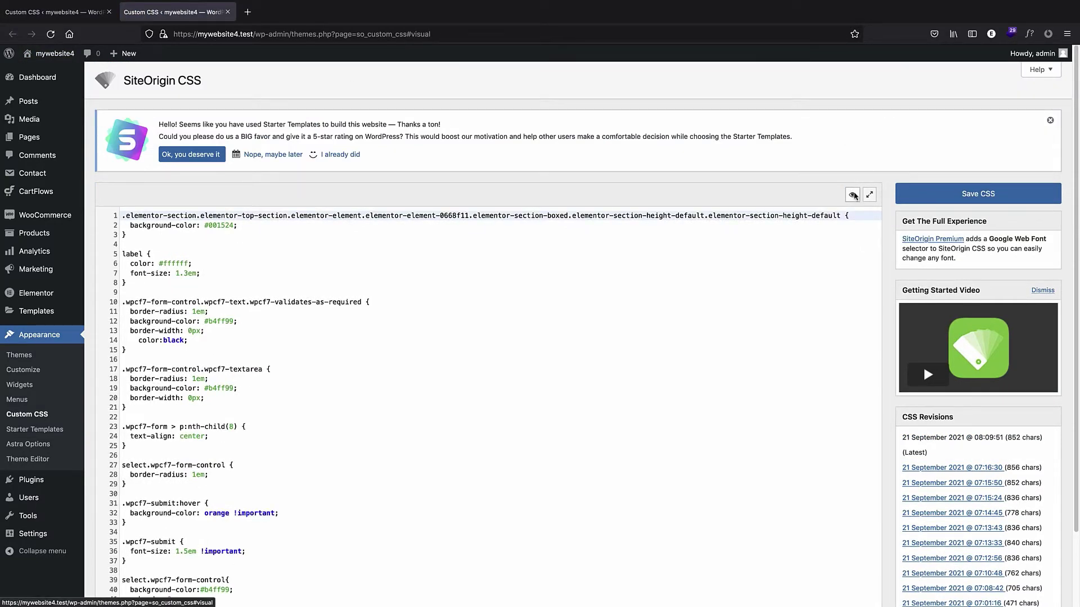
{"action": "scroll", "coordinate": [463, 168], "scroll_direction": "down", "scroll_amount": 10}
{"action": "scroll", "coordinate": [483, 138], "scroll_direction": "down", "scroll_amount": 10}
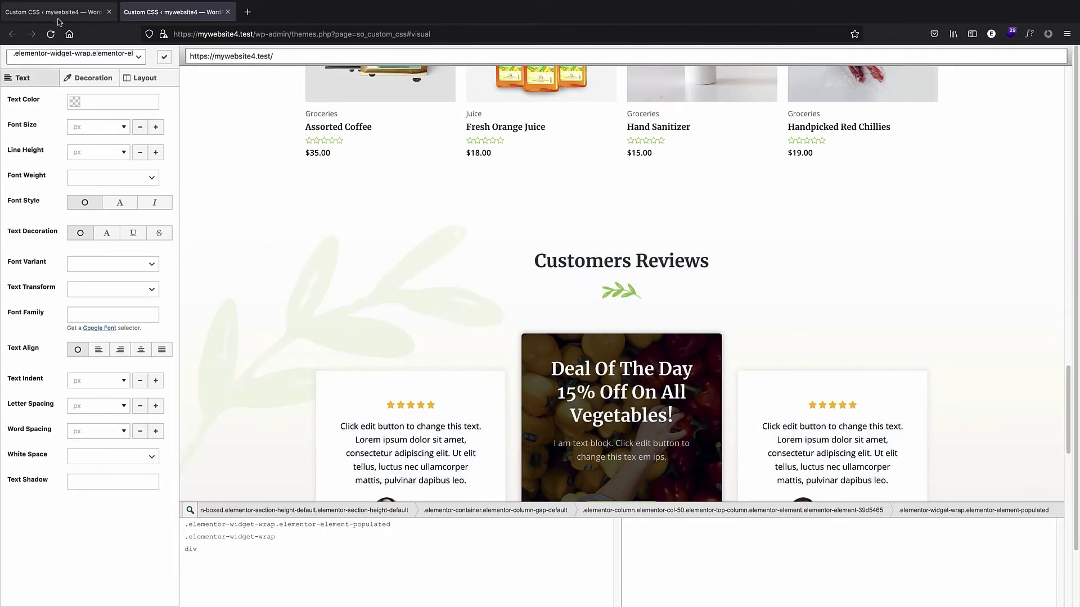
- Select and delete all the CSS code, then undo to restore it
{"action": "left_click", "coordinate": [27, 16]}
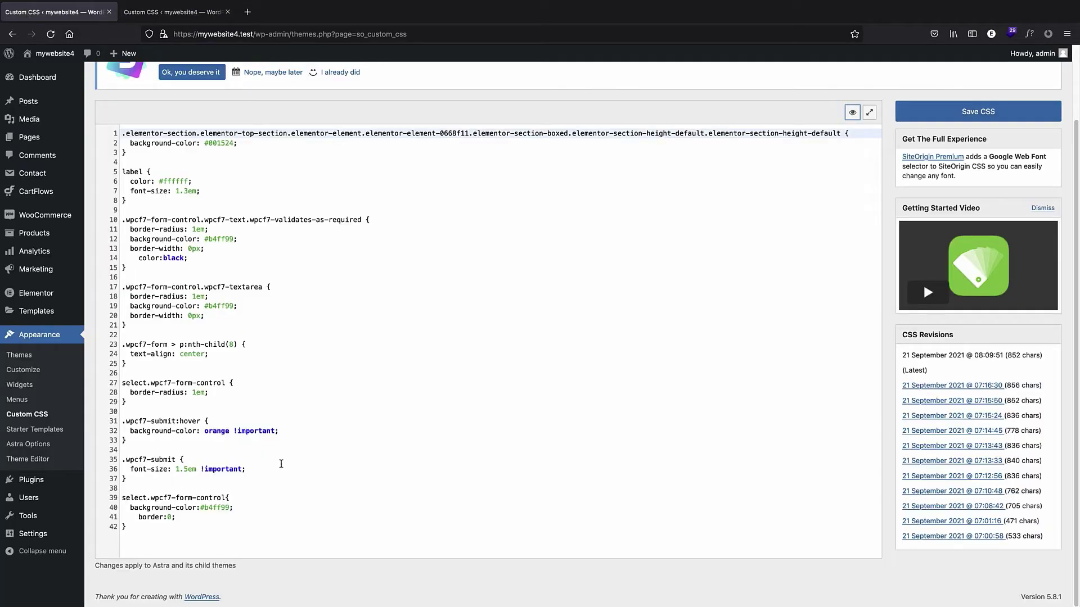
{"action": "left_click", "coordinate": [294, 488]}
{"action": "key", "text": "ctrl+a"}
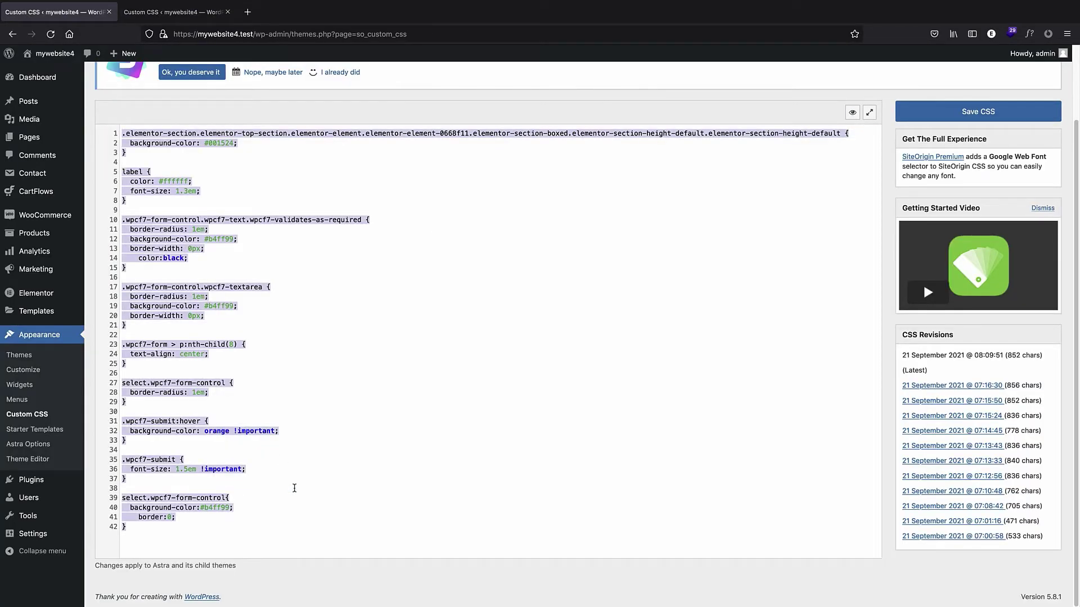
{"action": "key", "text": "BackSpace"}
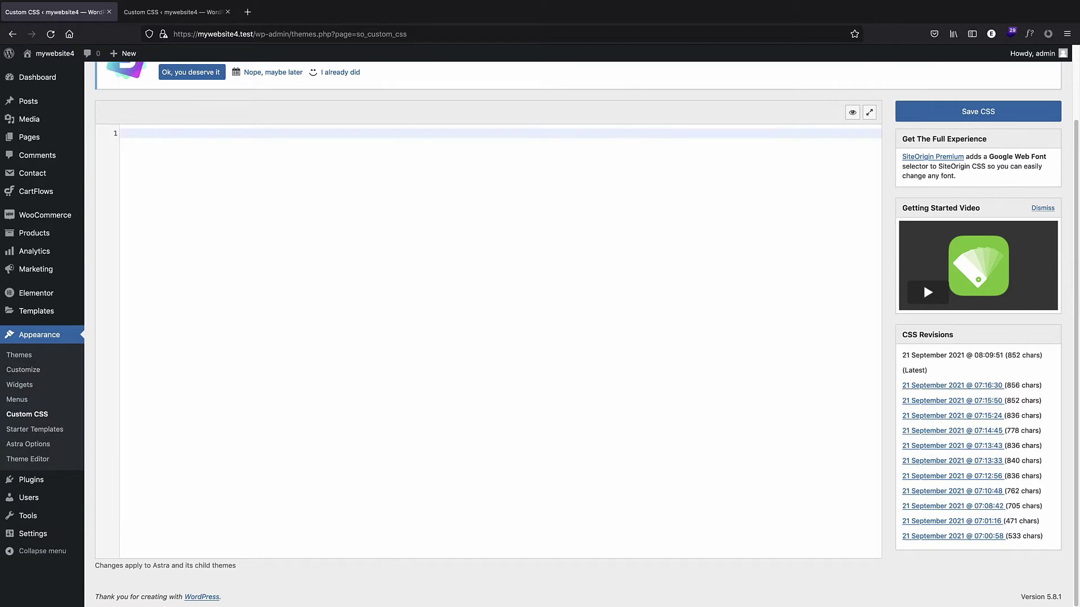
{"action": "key", "text": "ctrl+z"}
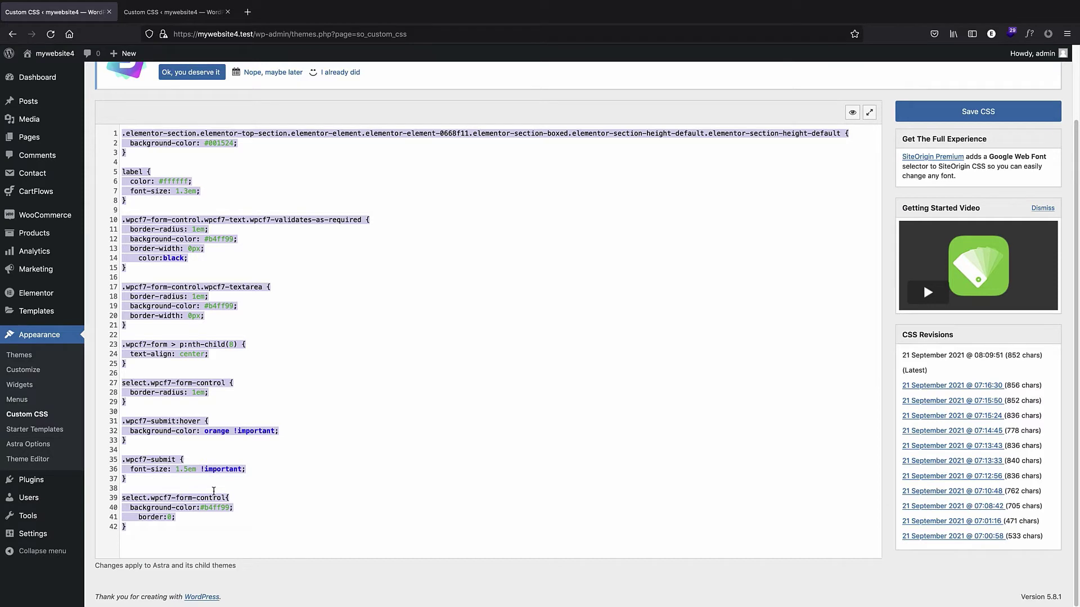
{"action": "left_click", "coordinate": [251, 458]}
- Compare the live site preview against the CSS code tab
{"action": "left_click", "coordinate": [165, 12]}
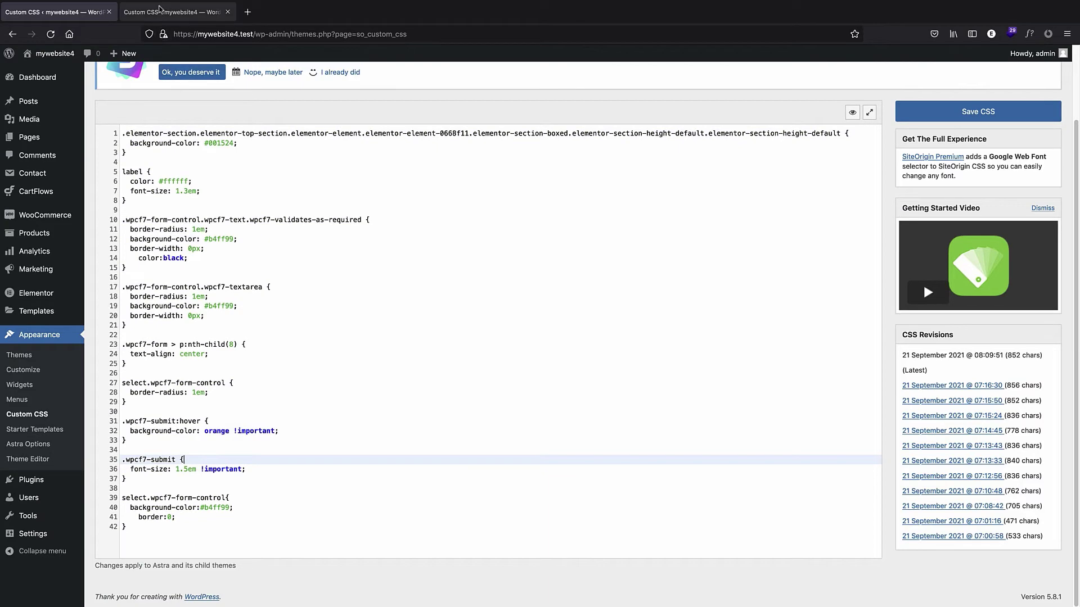
{"action": "scroll", "coordinate": [434, 304], "scroll_direction": "down", "scroll_amount": 5}
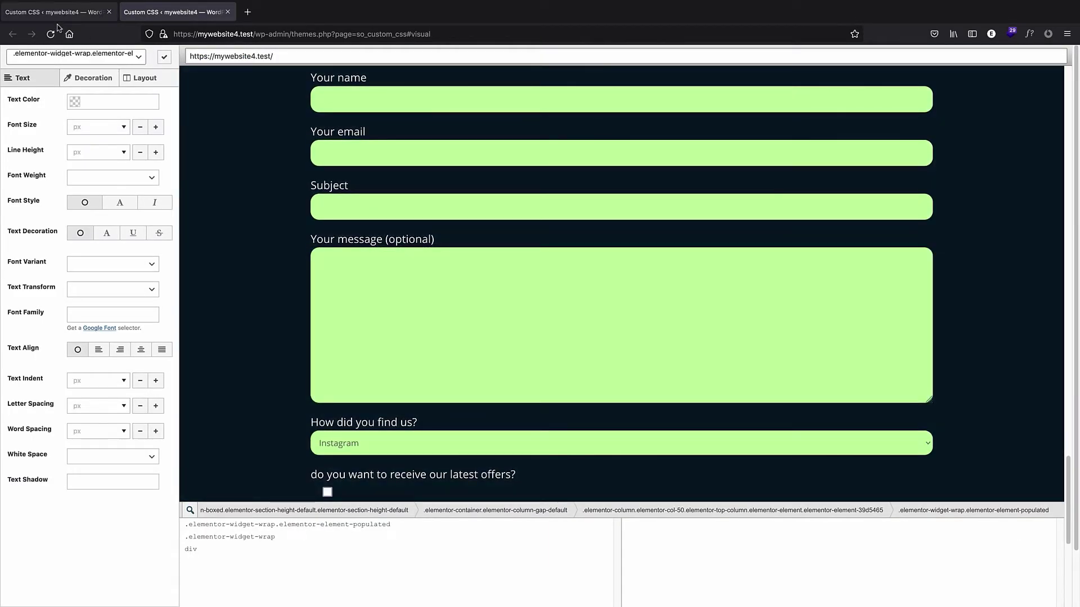
{"action": "left_click", "coordinate": [56, 19]}
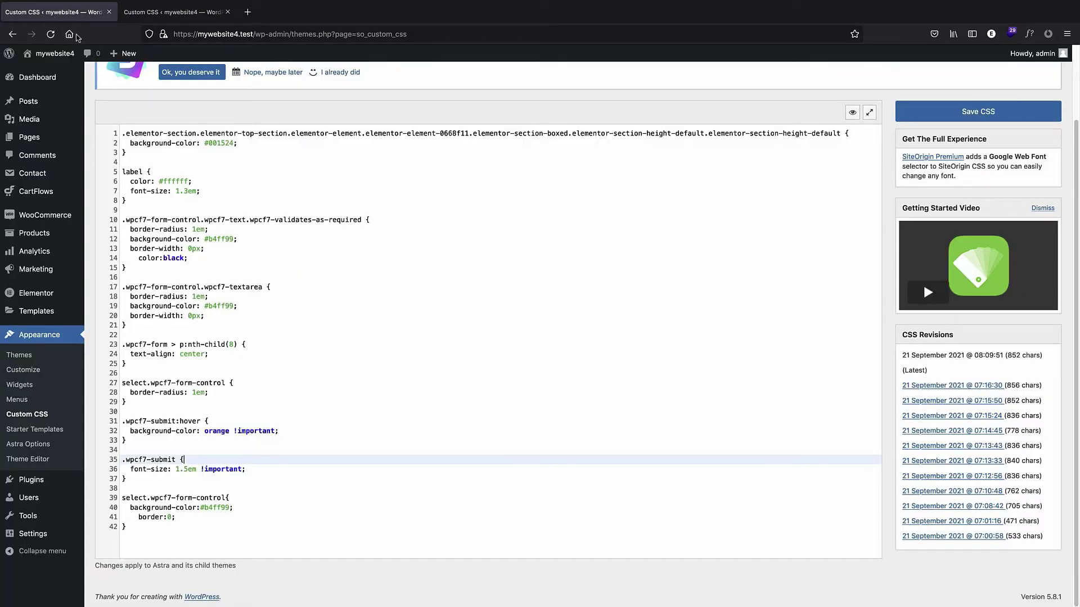
{"action": "left_click", "coordinate": [159, 22]}
{"action": "scroll", "coordinate": [394, 197], "scroll_direction": "down", "scroll_amount": 7}
{"action": "scroll", "coordinate": [450, 141], "scroll_direction": "up", "scroll_amount": 2}
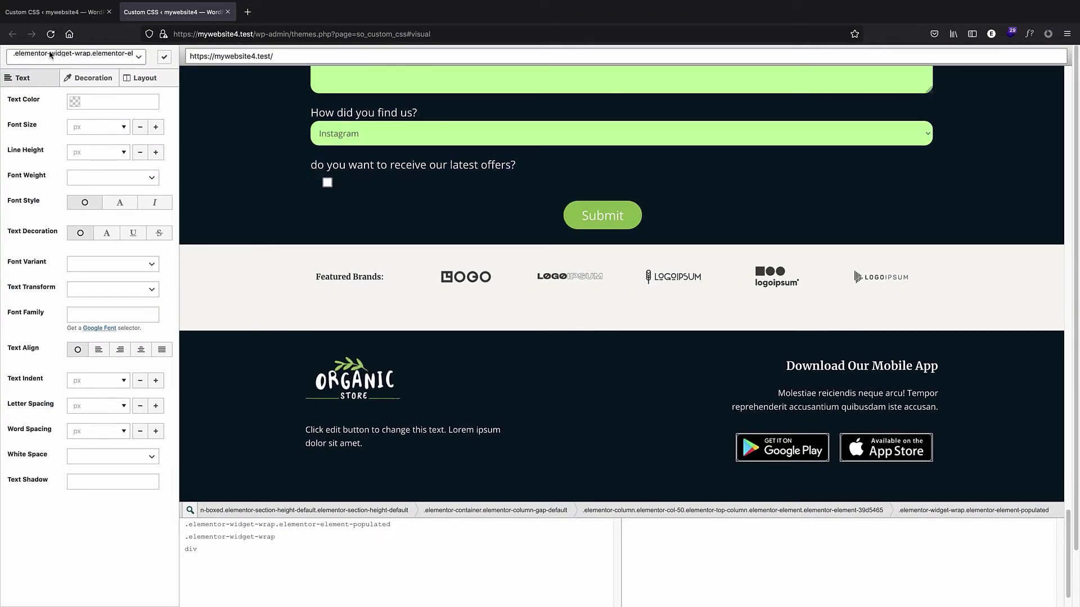
{"action": "left_click", "coordinate": [38, 12]}
- Delete all the CSS, save the empty stylesheet, and close the preview tab
{"action": "left_click_drag", "start_coordinate": [218, 579], "coordinate": [122, 133]}
{"action": "key", "text": "BackSpace"}
{"action": "left_click", "coordinate": [976, 119]}
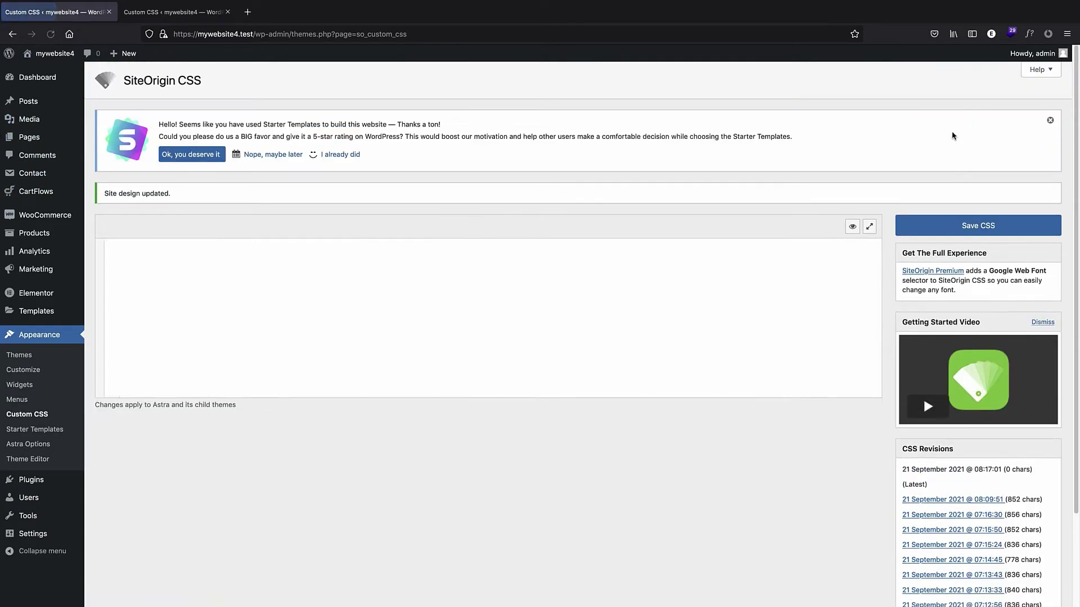
{"action": "left_click", "coordinate": [173, 11]}
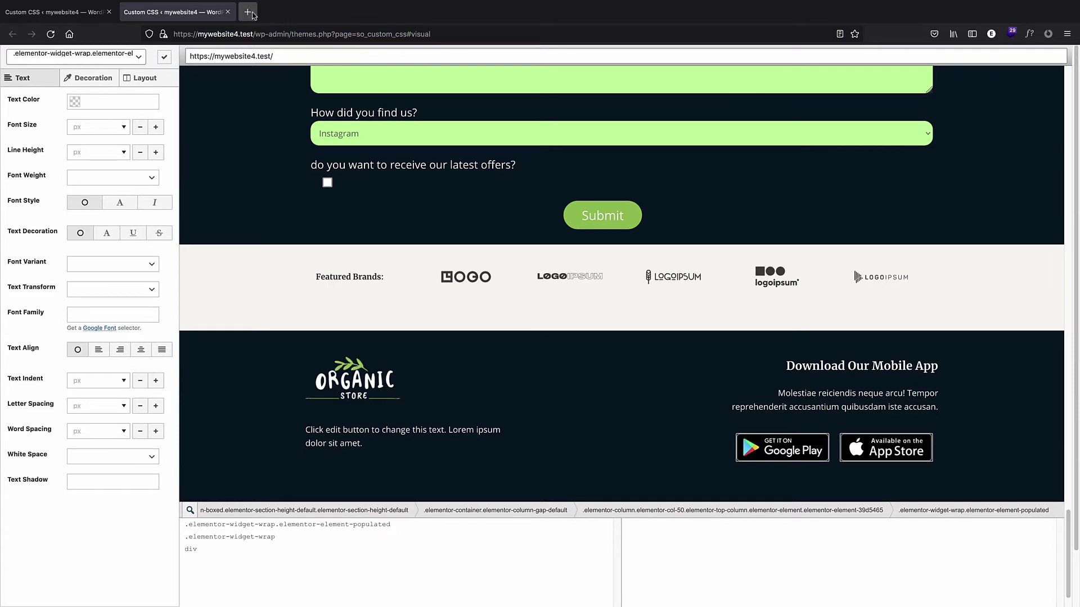
{"action": "left_click", "coordinate": [227, 11]}
{"action": "left_click", "coordinate": [605, 346]}
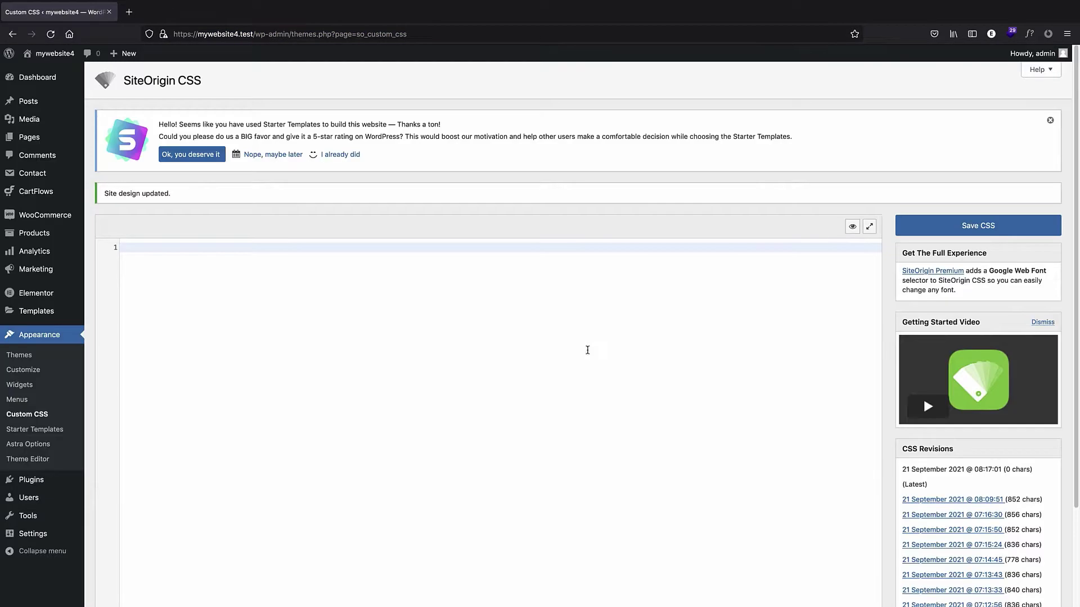
{"action": "left_click", "coordinate": [953, 227]}
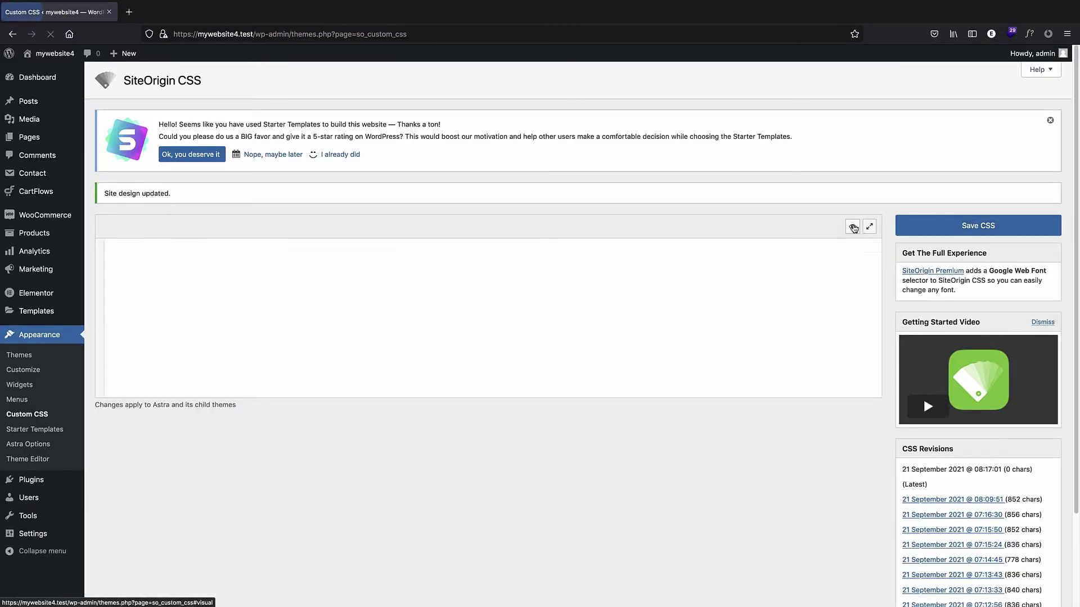
- In the visual editor, select the 'Your name' block and switch the selector to label
{"action": "left_click", "coordinate": [852, 227]}
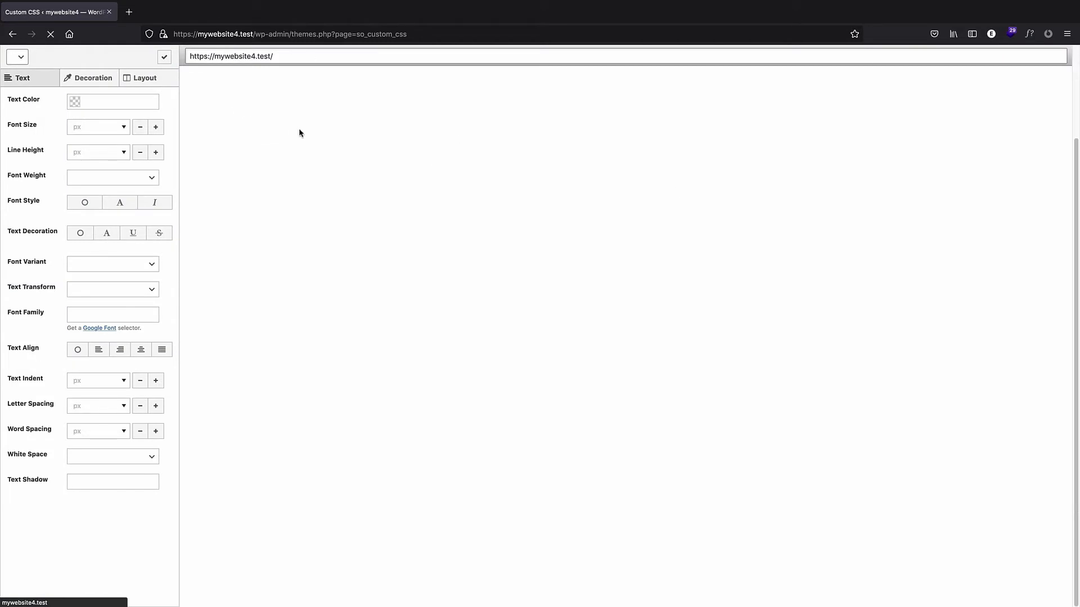
{"action": "scroll", "coordinate": [402, 265], "scroll_direction": "down", "scroll_amount": 2}
{"action": "scroll", "coordinate": [485, 208], "scroll_direction": "down", "scroll_amount": 20}
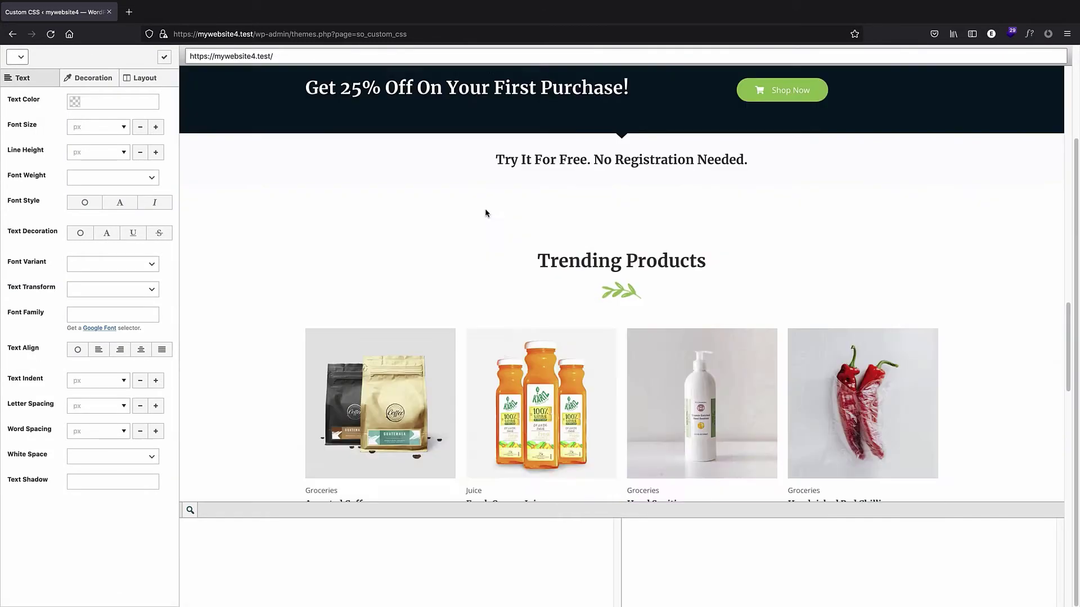
{"action": "scroll", "coordinate": [443, 241], "scroll_direction": "up", "scroll_amount": 5}
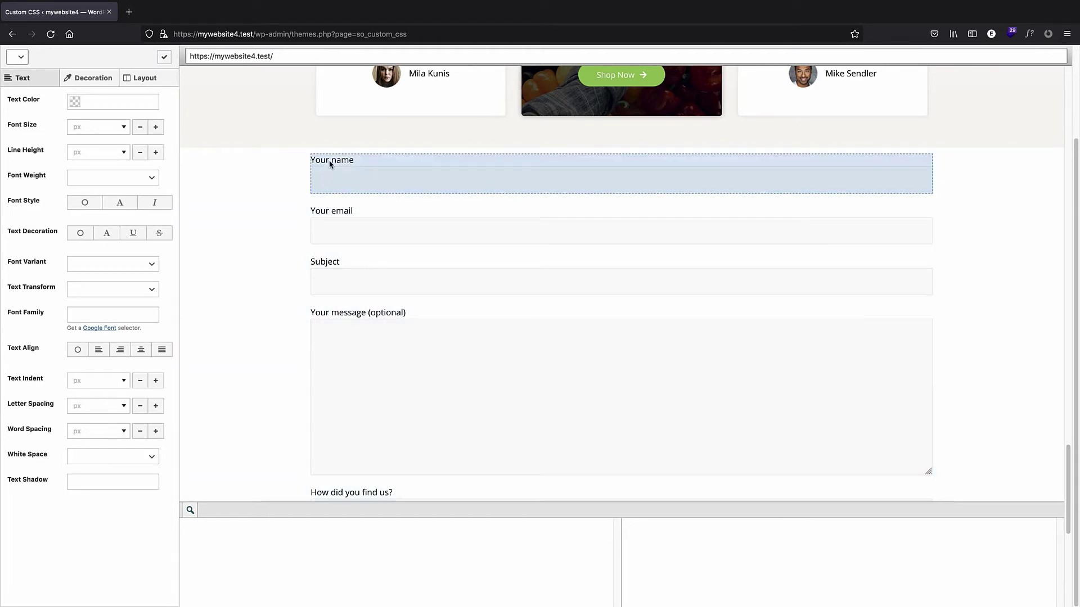
{"action": "left_click", "coordinate": [333, 161]}
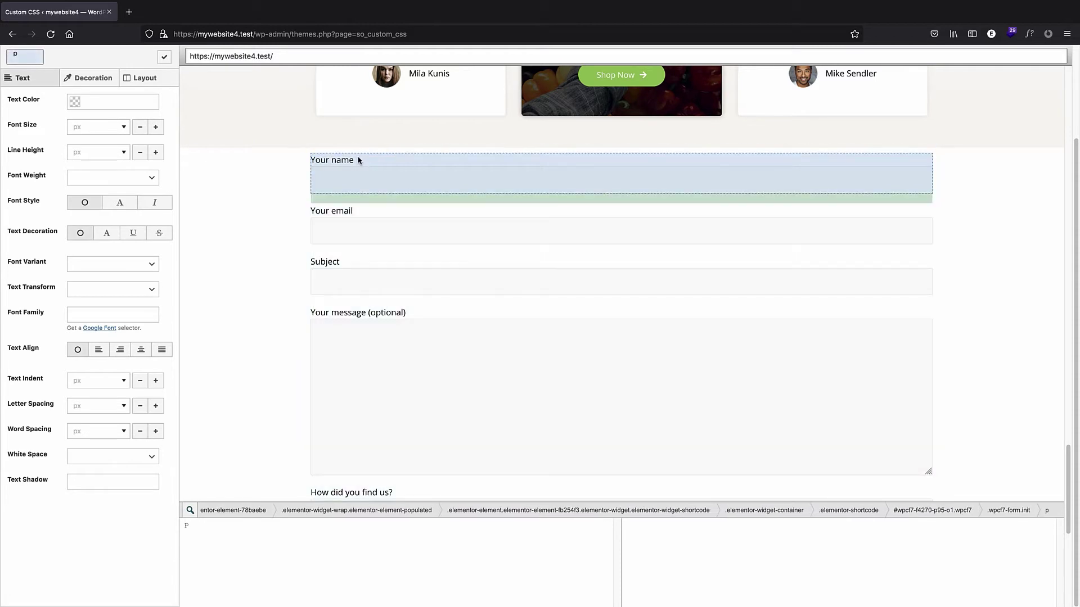
{"action": "left_click", "coordinate": [341, 164]}
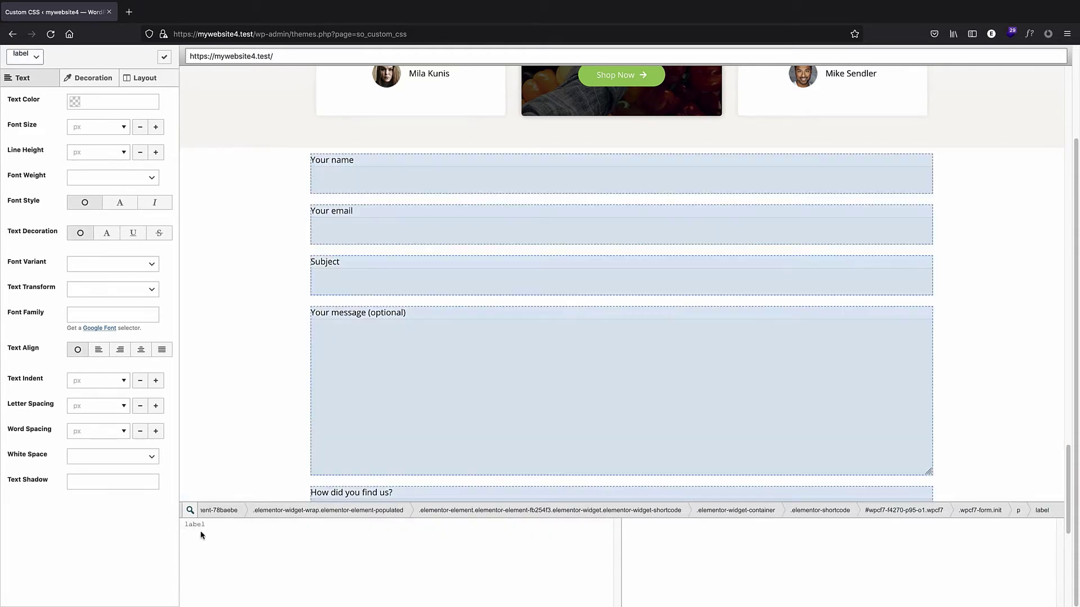
{"action": "left_click", "coordinate": [193, 529]}
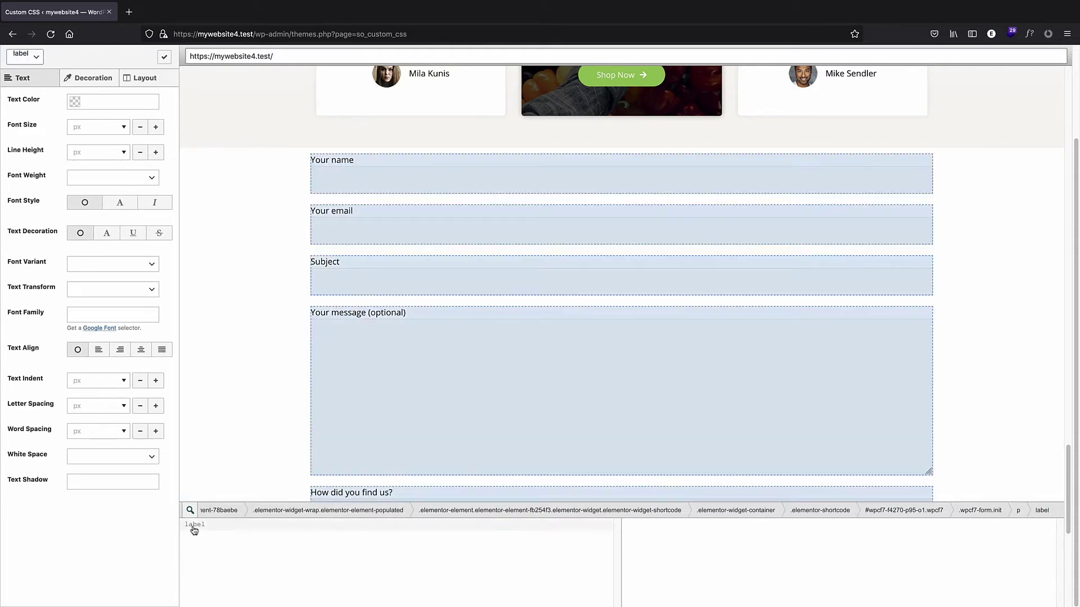
{"action": "scroll", "coordinate": [297, 338], "scroll_direction": "down", "scroll_amount": 3}
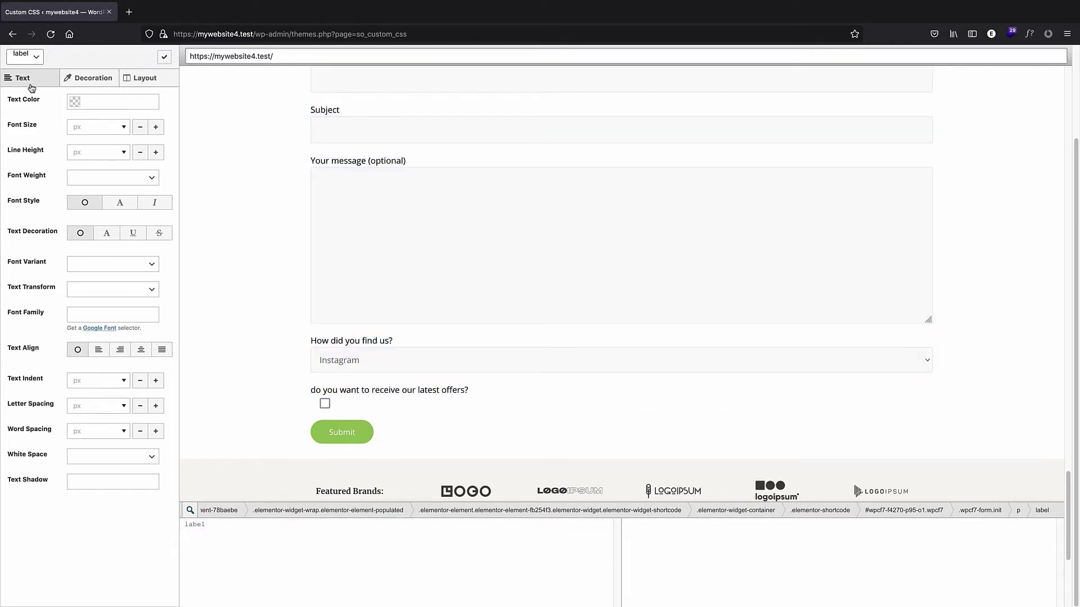
- Set the labels' font size to 1.4 em in the Text settings
{"action": "left_click", "coordinate": [124, 127]}
{"action": "left_click", "coordinate": [125, 168]}
{"action": "left_click", "coordinate": [94, 129]}
{"action": "type", "text": "1.4"}
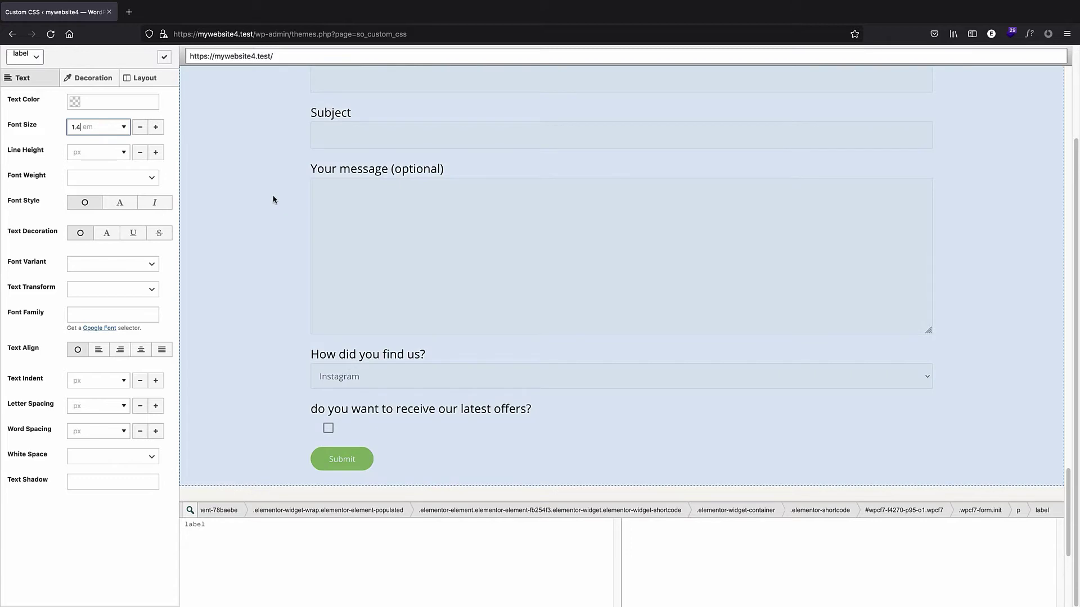
{"action": "scroll", "coordinate": [289, 225], "scroll_direction": "up", "scroll_amount": 3}
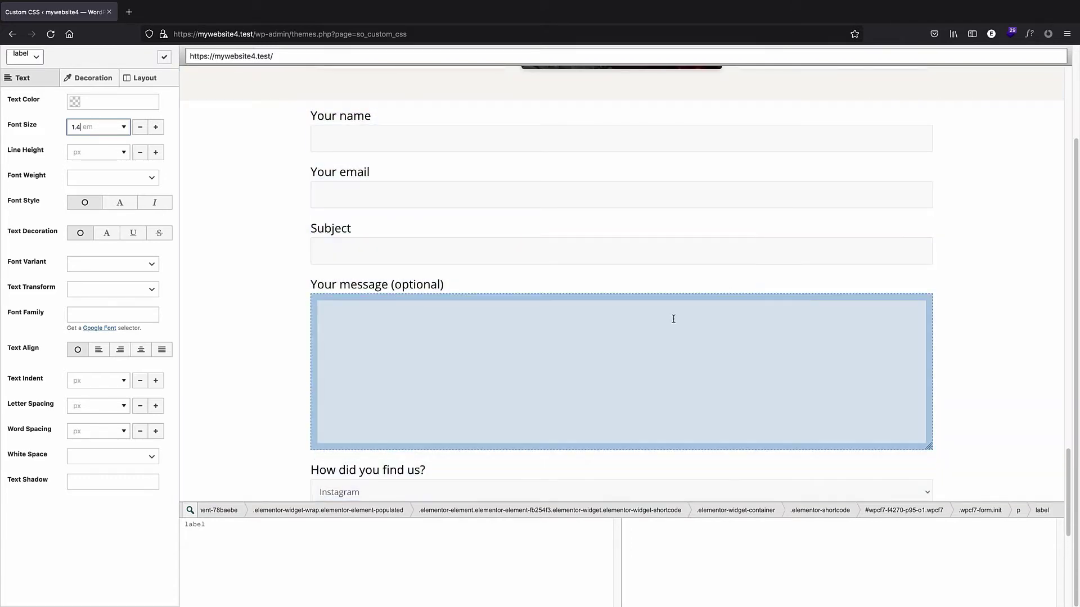
{"action": "scroll", "coordinate": [254, 214], "scroll_direction": "up", "scroll_amount": 15}
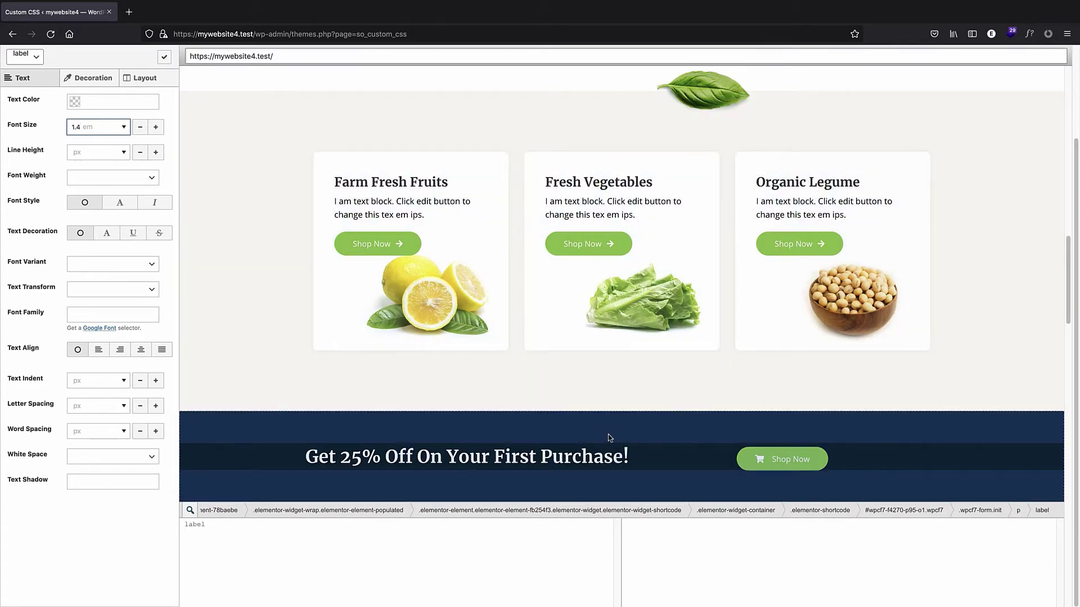
{"action": "left_click", "coordinate": [608, 434]}
- Show the Decoration settings and try the browser's page colour picker, then cancel it
{"action": "left_click", "coordinate": [87, 78]}
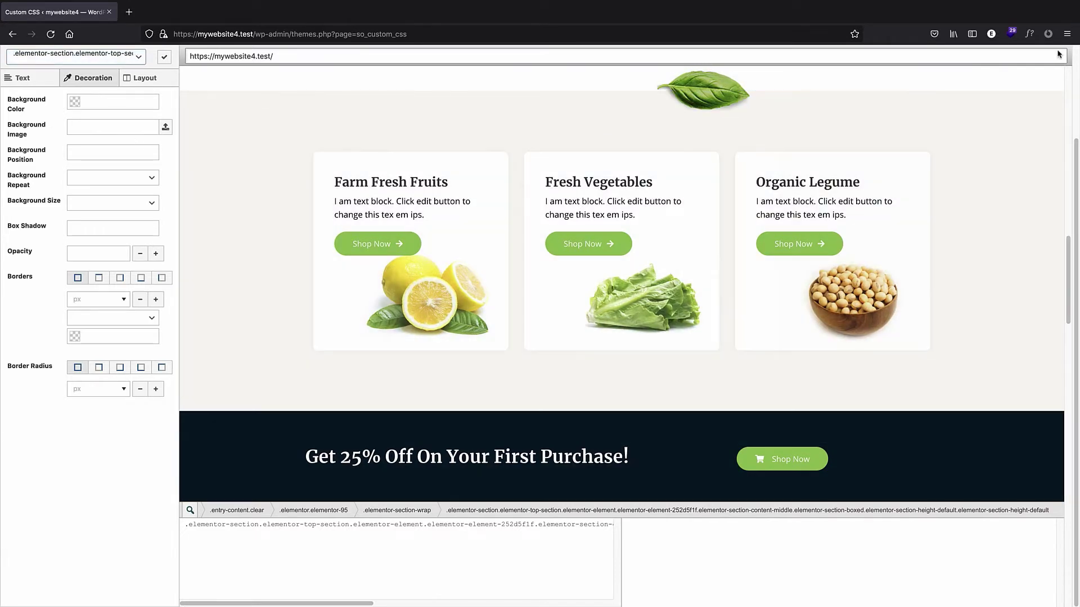
{"action": "left_click", "coordinate": [1067, 33]}
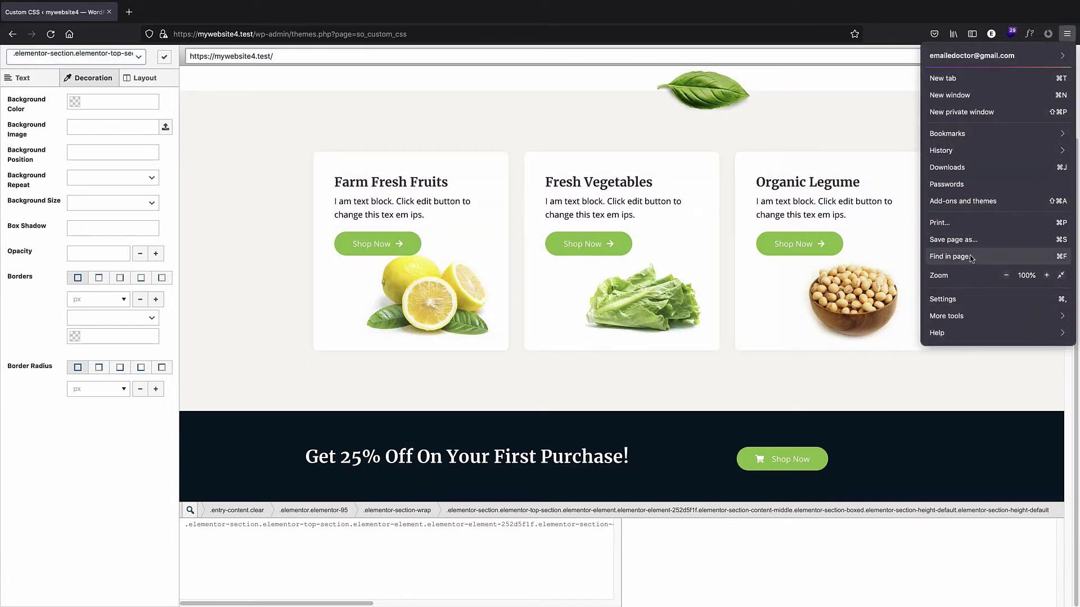
{"action": "left_click", "coordinate": [963, 318]}
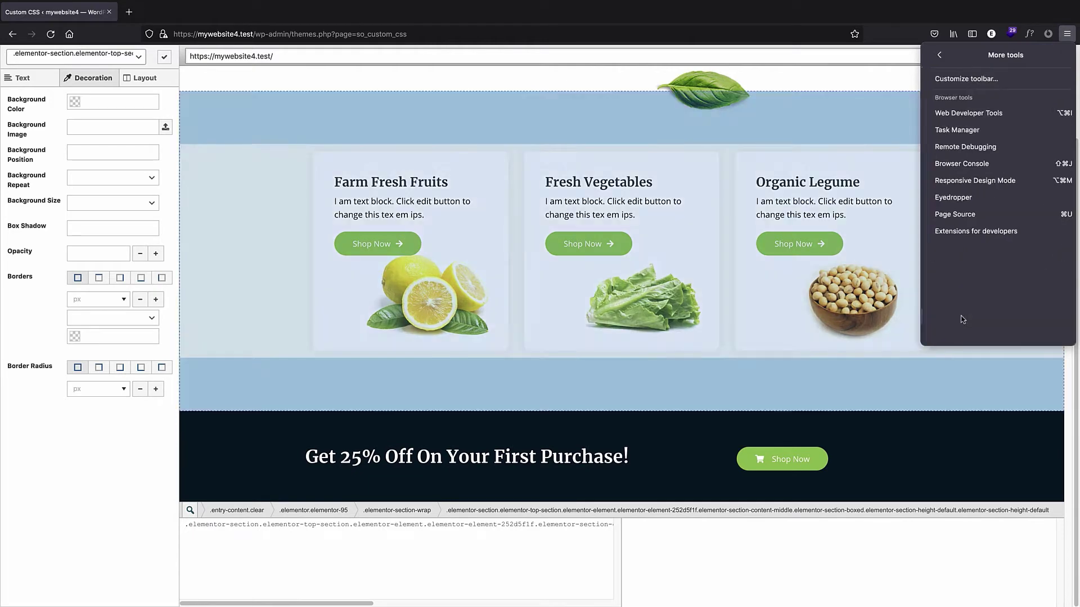
{"action": "left_click", "coordinate": [955, 197]}
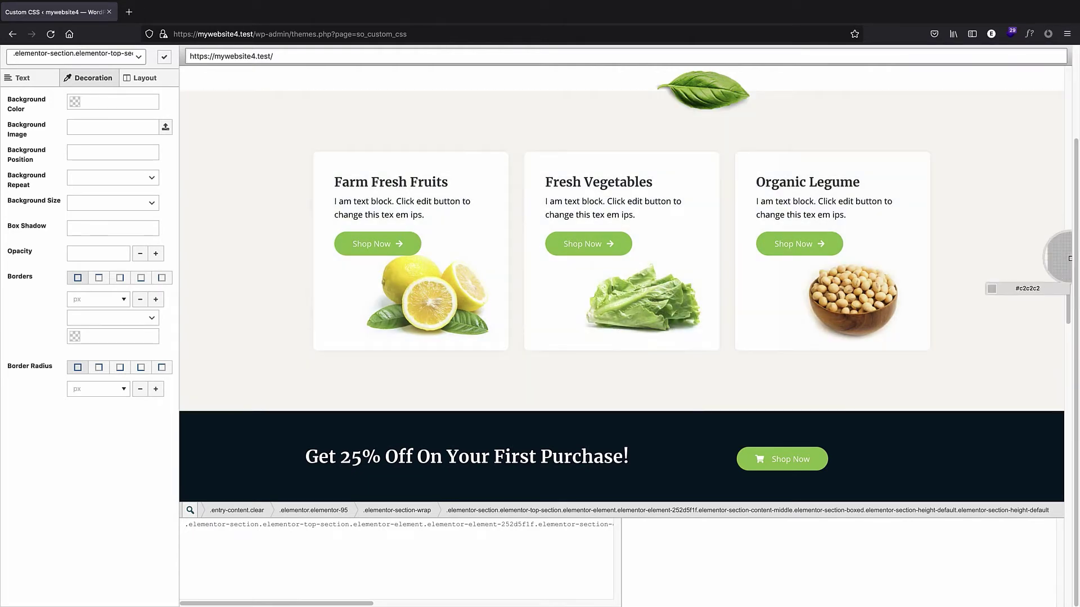
{"action": "key", "text": "Escape"}
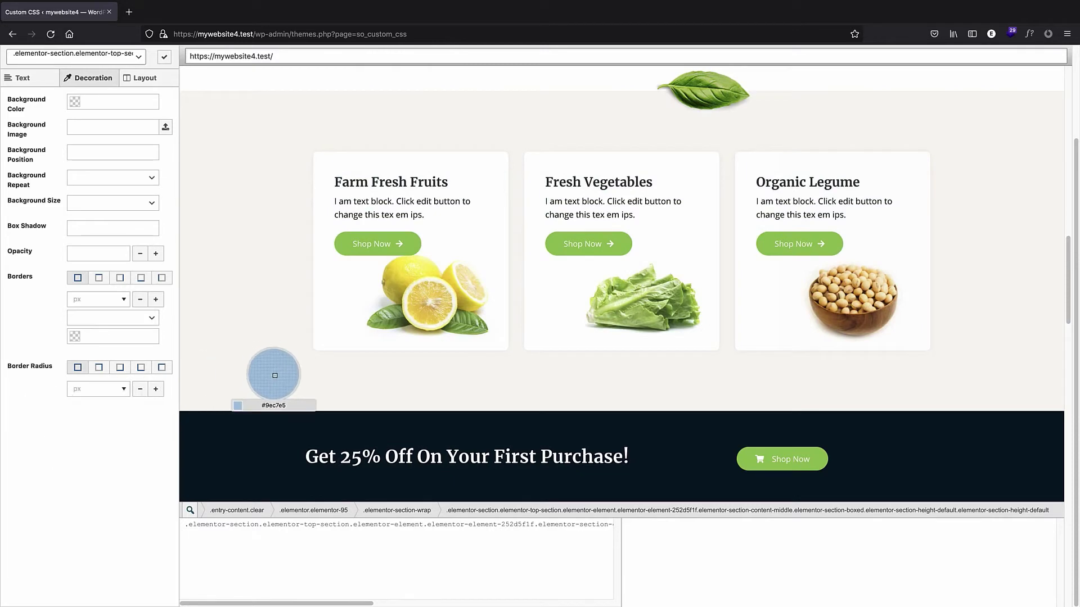
{"action": "key", "text": "Escape"}
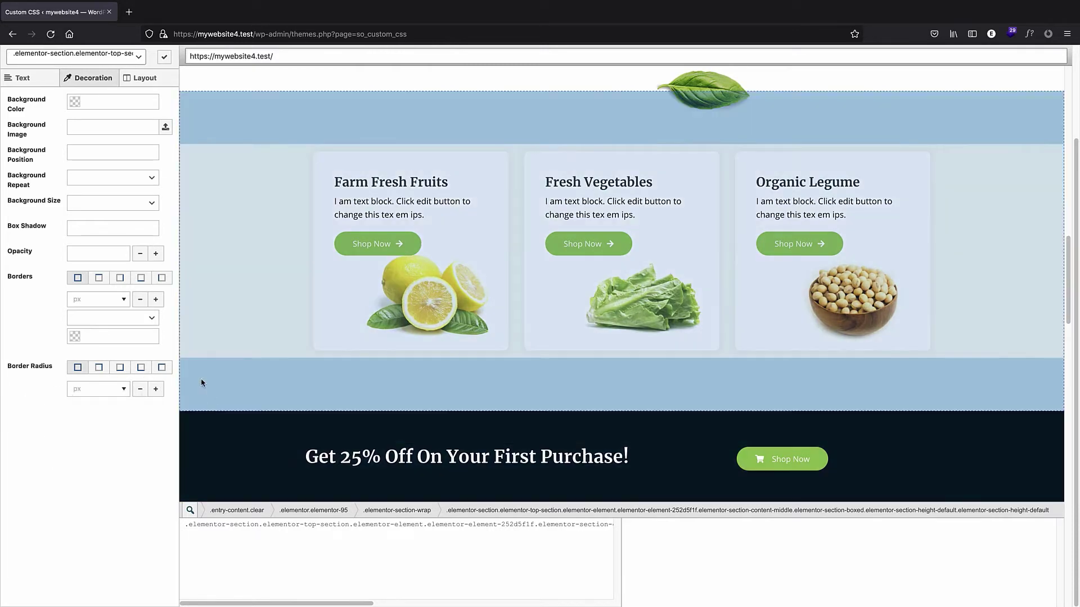
- Select the contact form section and paste #001524 as its background colour
{"action": "scroll", "coordinate": [524, 154], "scroll_direction": "down", "scroll_amount": 20}
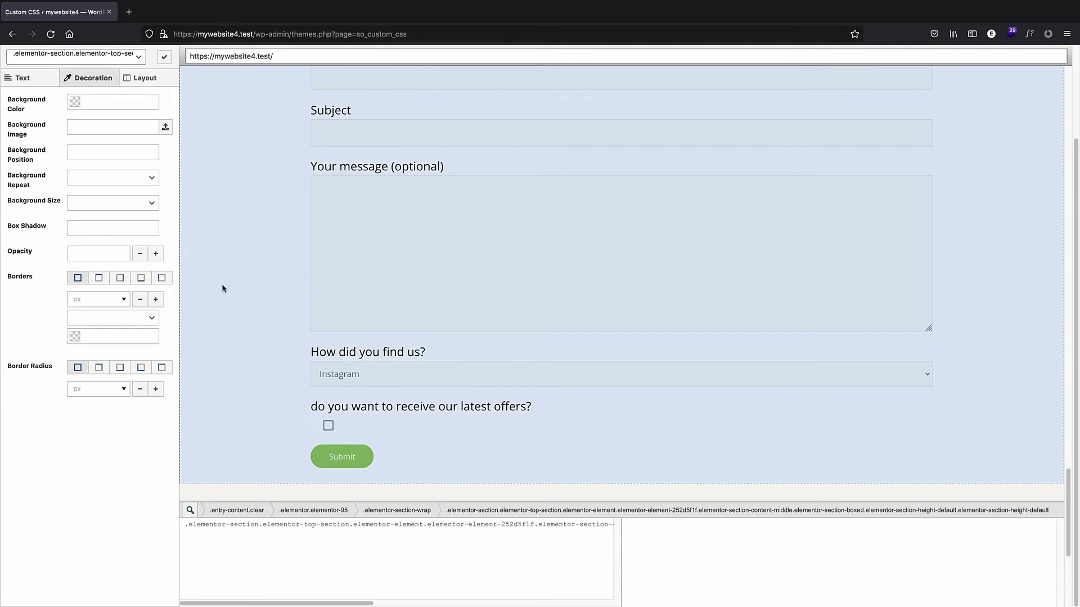
{"action": "left_click", "coordinate": [223, 288]}
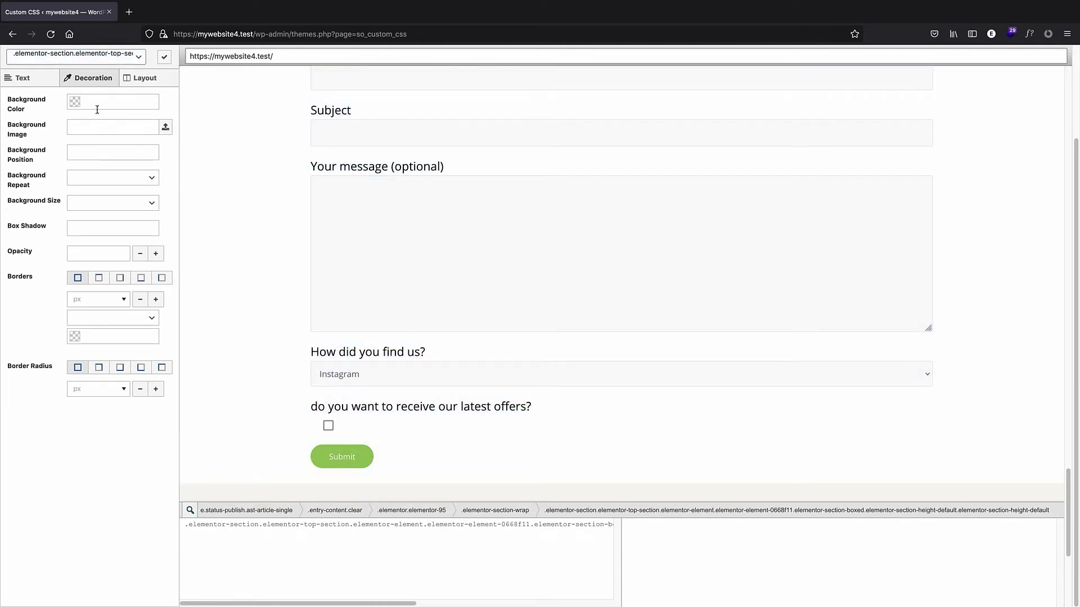
{"action": "left_click", "coordinate": [96, 106]}
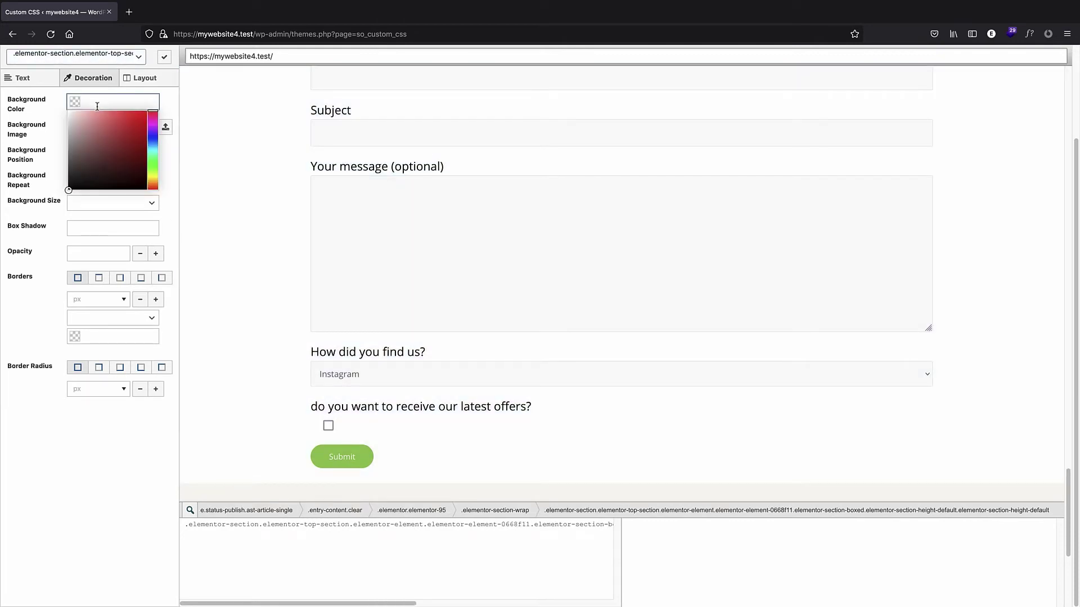
{"action": "type", "text": "#001524"}
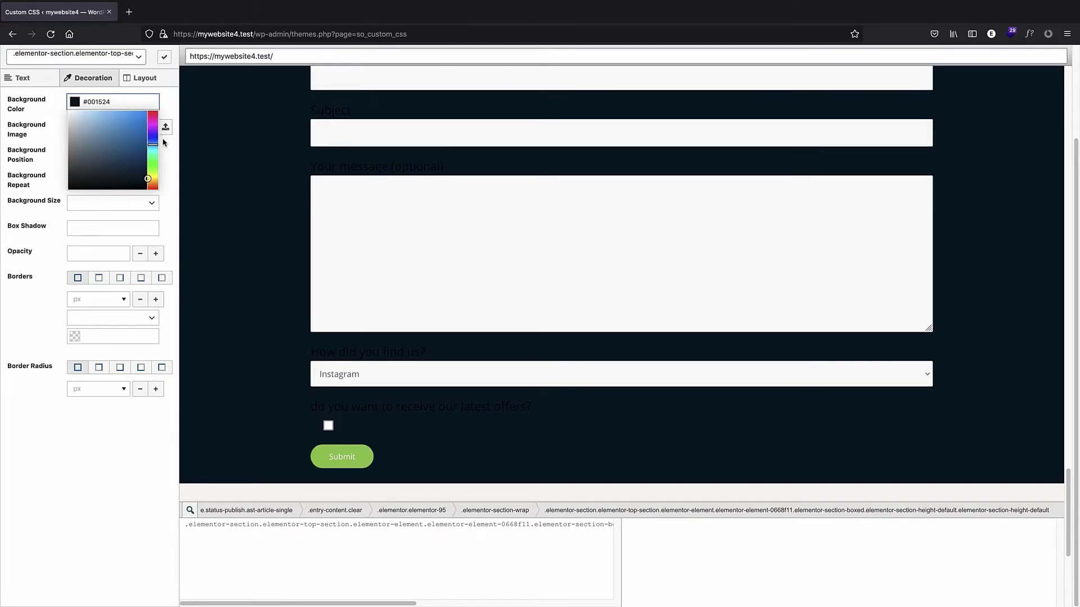
{"action": "scroll", "coordinate": [384, 268], "scroll_direction": "up", "scroll_amount": 3}
{"action": "left_click", "coordinate": [337, 154]}
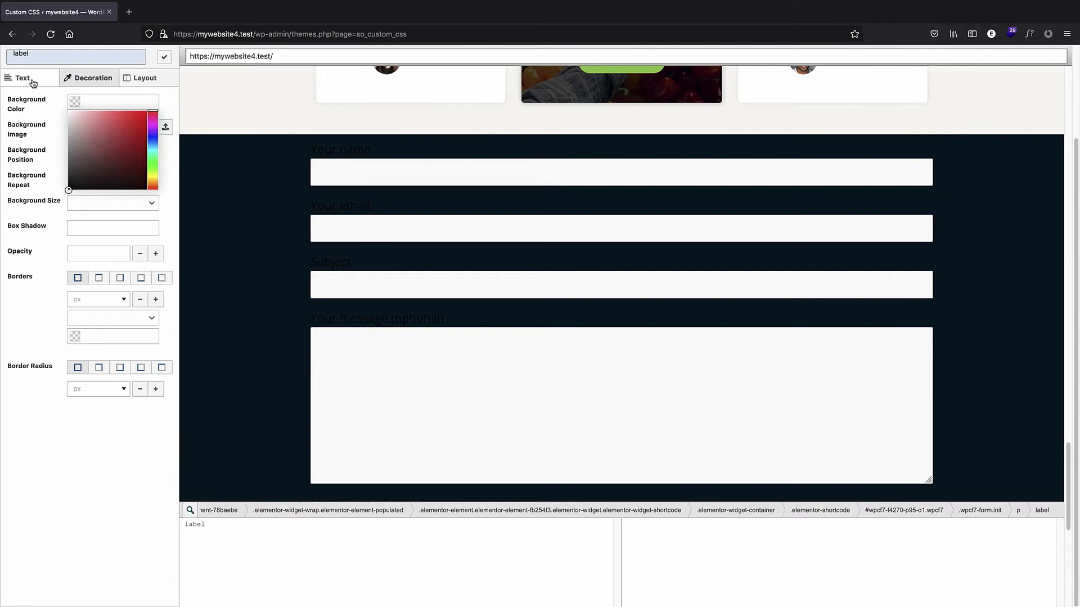
- Set the labels' text colour to white (#ffffff) in the Text settings
{"action": "left_click", "coordinate": [20, 77]}
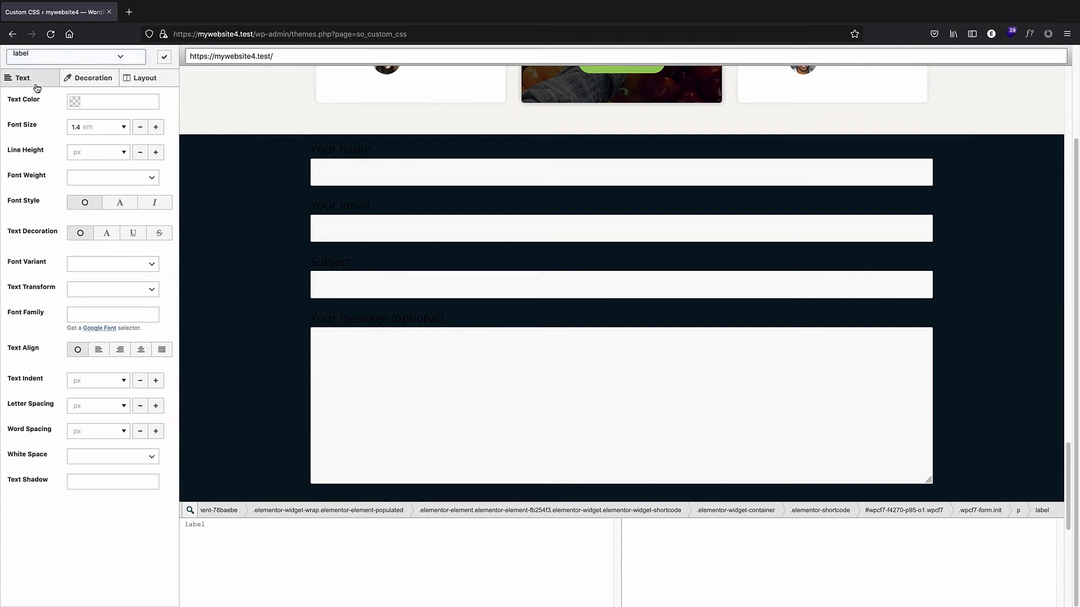
{"action": "left_click", "coordinate": [75, 100]}
{"action": "type", "text": "#ffffff"}
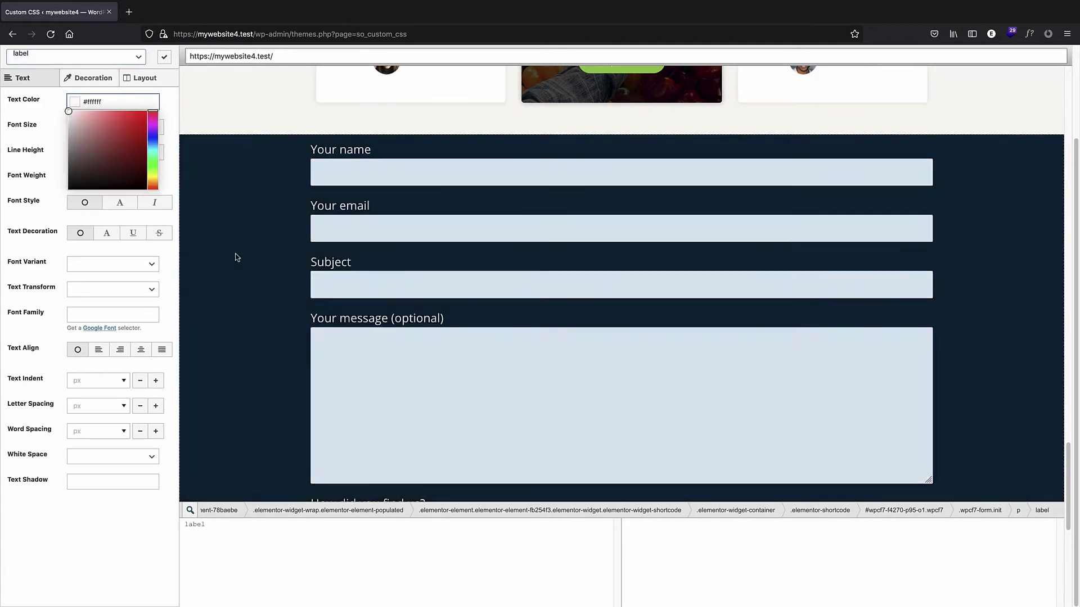
{"action": "scroll", "coordinate": [289, 325], "scroll_direction": "down", "scroll_amount": 4}
{"action": "scroll", "coordinate": [270, 382], "scroll_direction": "up", "scroll_amount": 3}
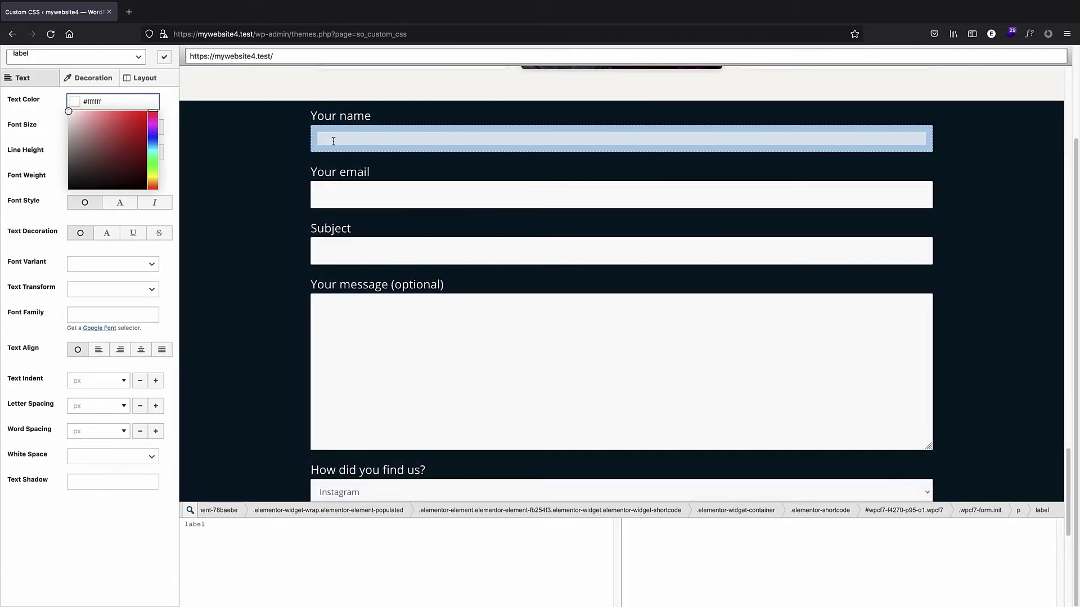
{"action": "left_click", "coordinate": [318, 138]}
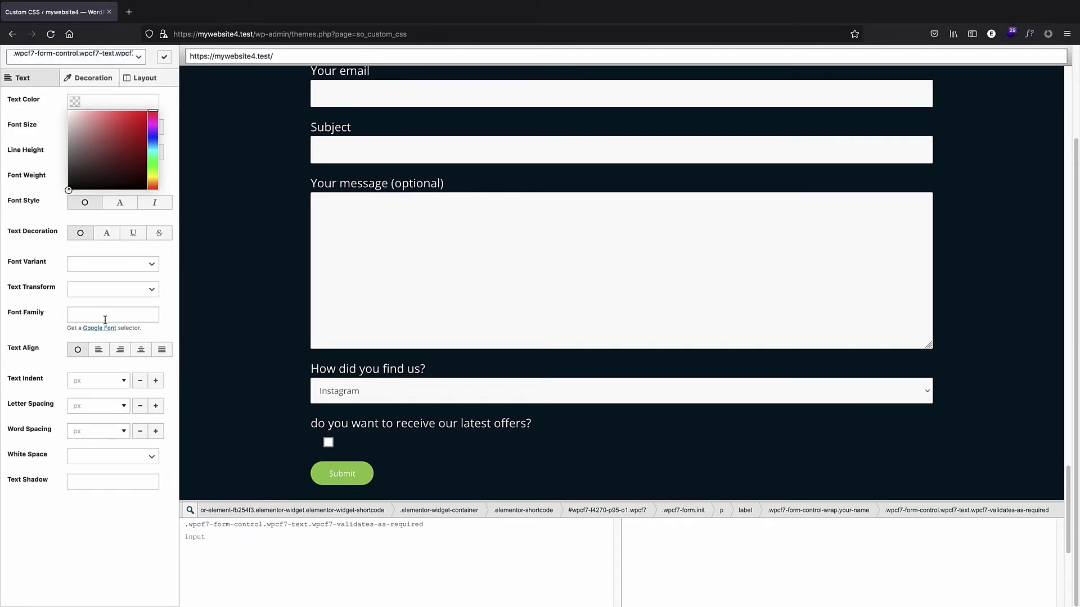
- Give the text input fields a 1 em border radius
{"action": "left_click", "coordinate": [95, 79]}
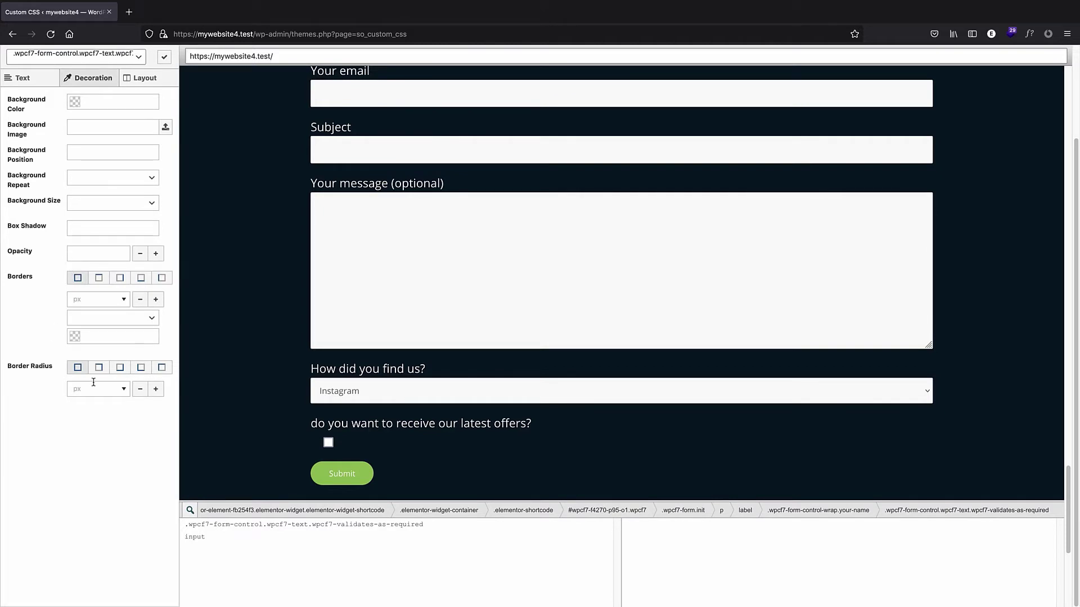
{"action": "left_click", "coordinate": [123, 390]}
{"action": "left_click", "coordinate": [125, 428]}
{"action": "left_click", "coordinate": [83, 389]}
{"action": "type", "text": "1"}
{"action": "left_click", "coordinate": [81, 438]}
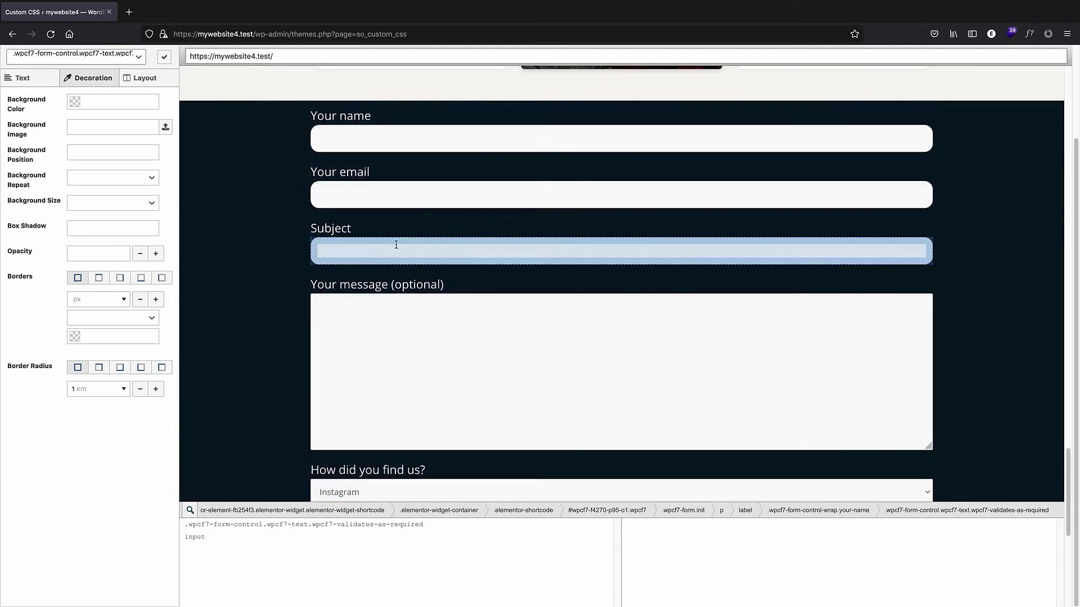
{"action": "scroll", "coordinate": [453, 163], "scroll_direction": "down", "scroll_amount": 1}
{"action": "scroll", "coordinate": [452, 164], "scroll_direction": "down", "scroll_amount": 1}
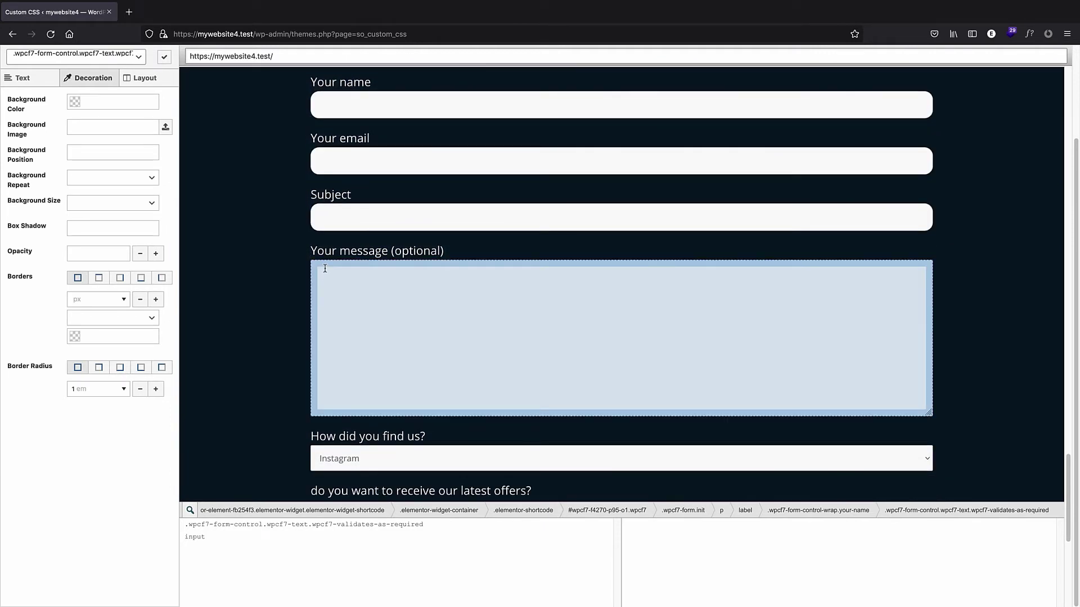
- Select the message box and set its corner radius to 1 em
{"action": "left_click", "coordinate": [325, 269]}
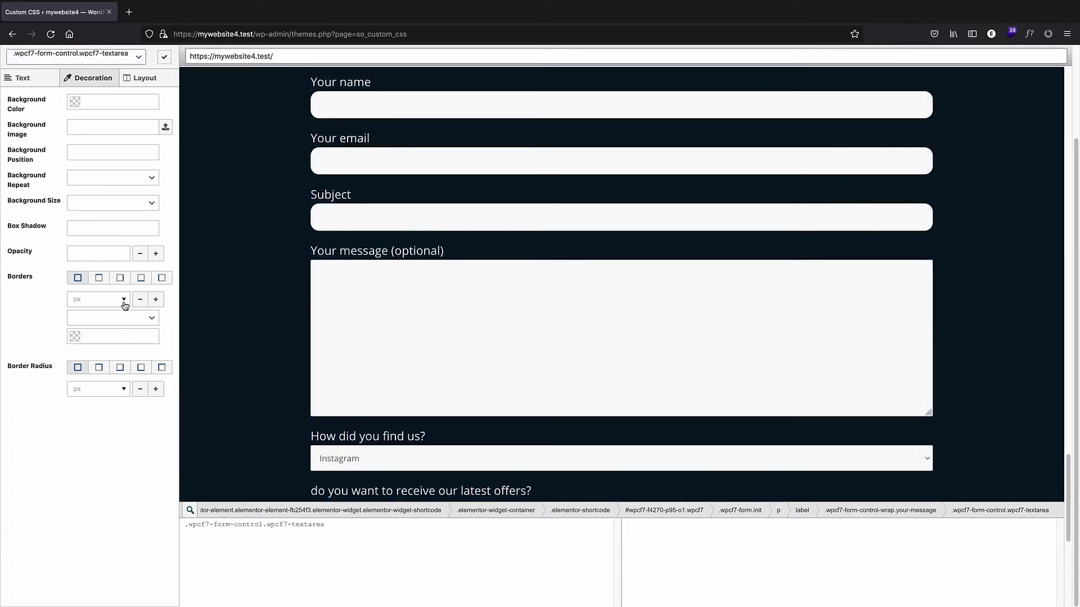
{"action": "left_click", "coordinate": [123, 299]}
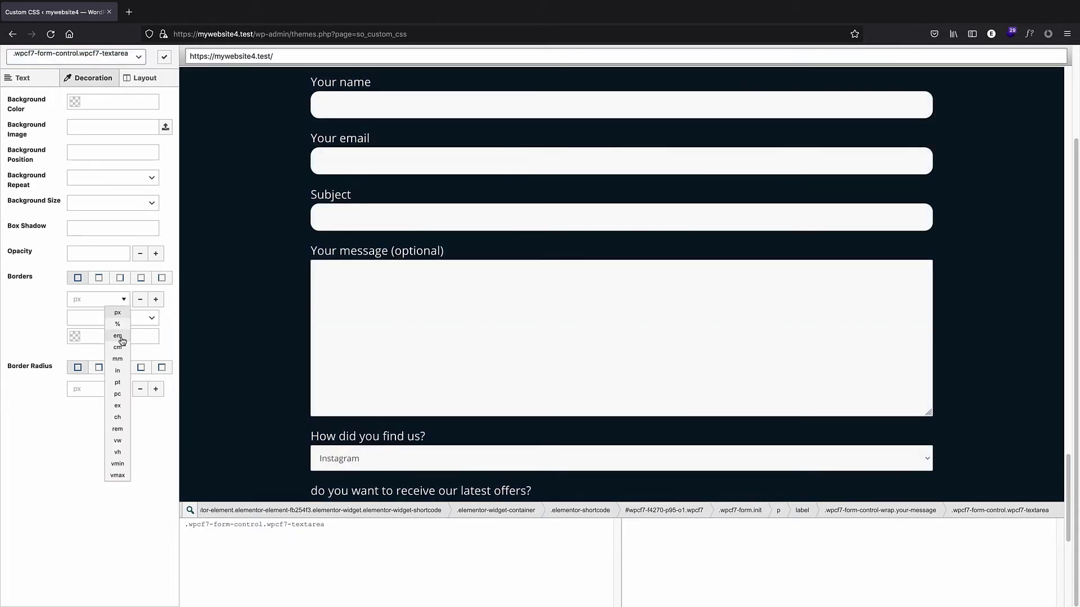
{"action": "left_click", "coordinate": [93, 388]}
{"action": "left_click", "coordinate": [123, 299]}
{"action": "left_click", "coordinate": [123, 389]}
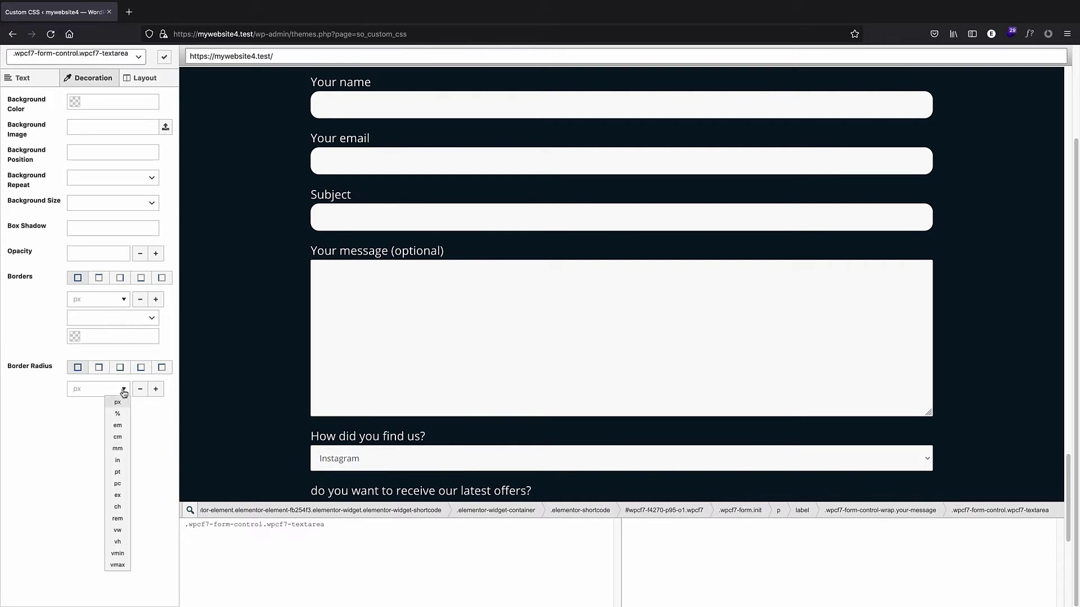
{"action": "left_click", "coordinate": [118, 426]}
{"action": "left_click", "coordinate": [82, 391]}
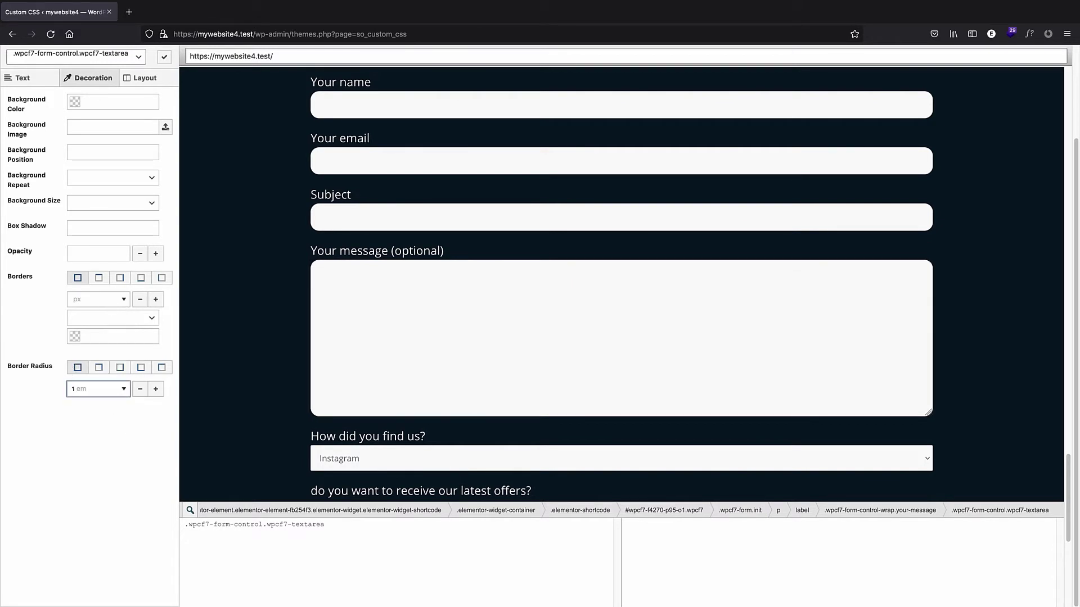
{"action": "type", "text": "1"}
{"action": "scroll", "coordinate": [345, 265], "scroll_direction": "down", "scroll_amount": 3}
- Check the 'How did you find us?' dropdown options, keeping Instagram selected
{"action": "left_click", "coordinate": [340, 363]}
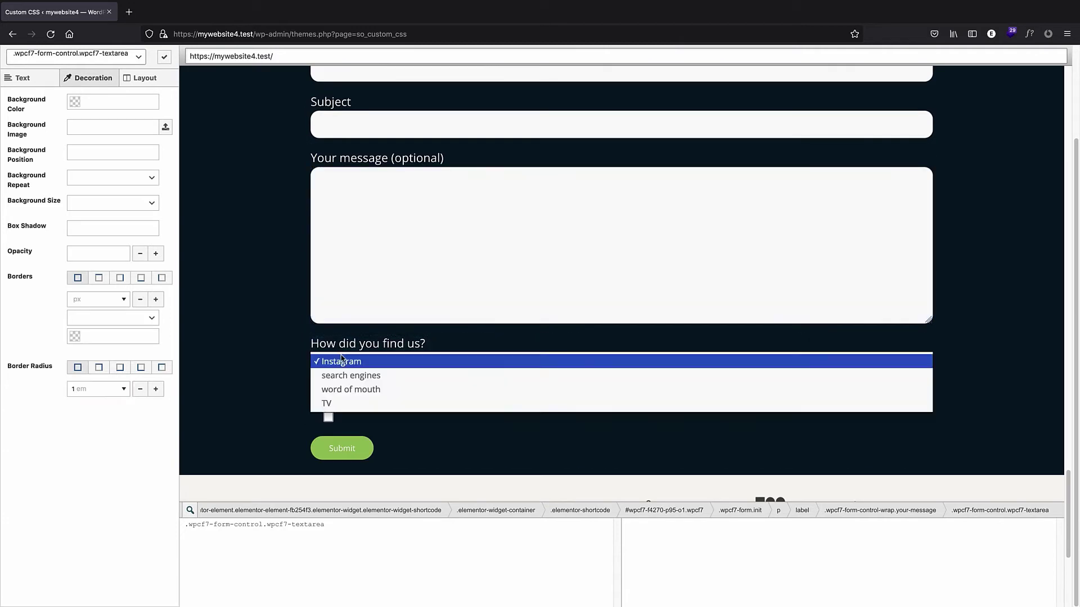
{"action": "left_click", "coordinate": [338, 361]}
{"action": "left_click", "coordinate": [337, 365]}
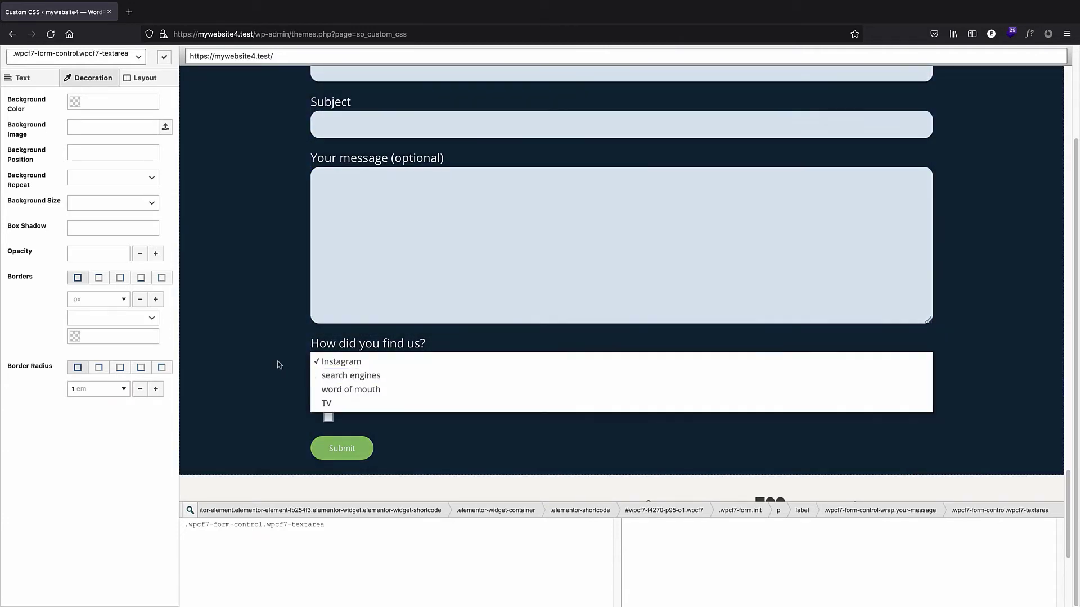
{"action": "left_click", "coordinate": [277, 361]}
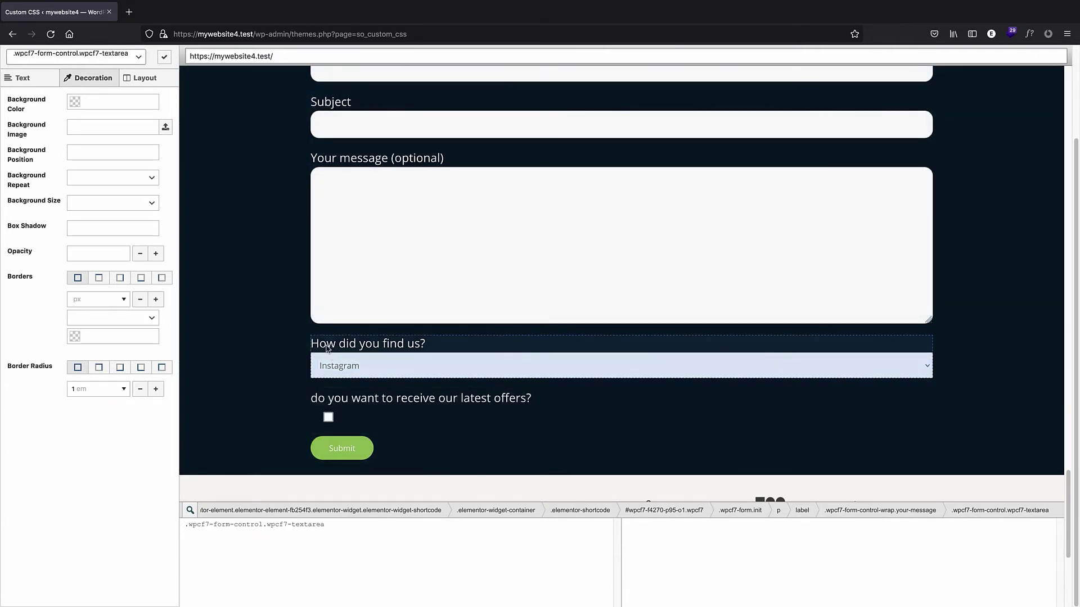
{"action": "left_click", "coordinate": [315, 378]}
{"action": "left_click", "coordinate": [323, 373]}
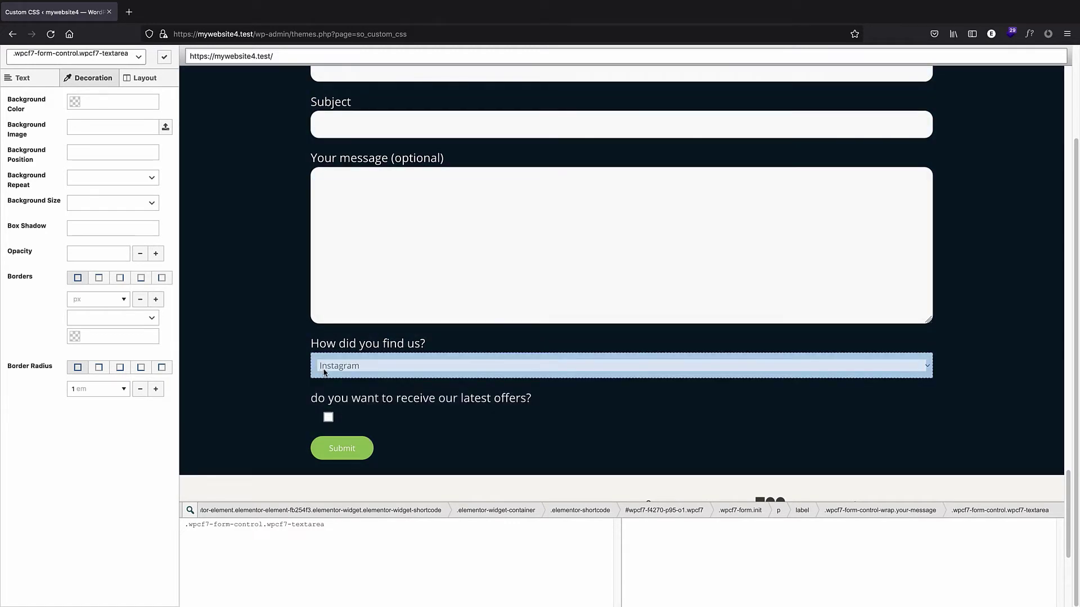
{"action": "left_click", "coordinate": [324, 372]}
{"action": "left_click", "coordinate": [367, 363]}
{"action": "left_click", "coordinate": [317, 377]}
{"action": "left_click", "coordinate": [348, 362]}
{"action": "left_click", "coordinate": [374, 376]}
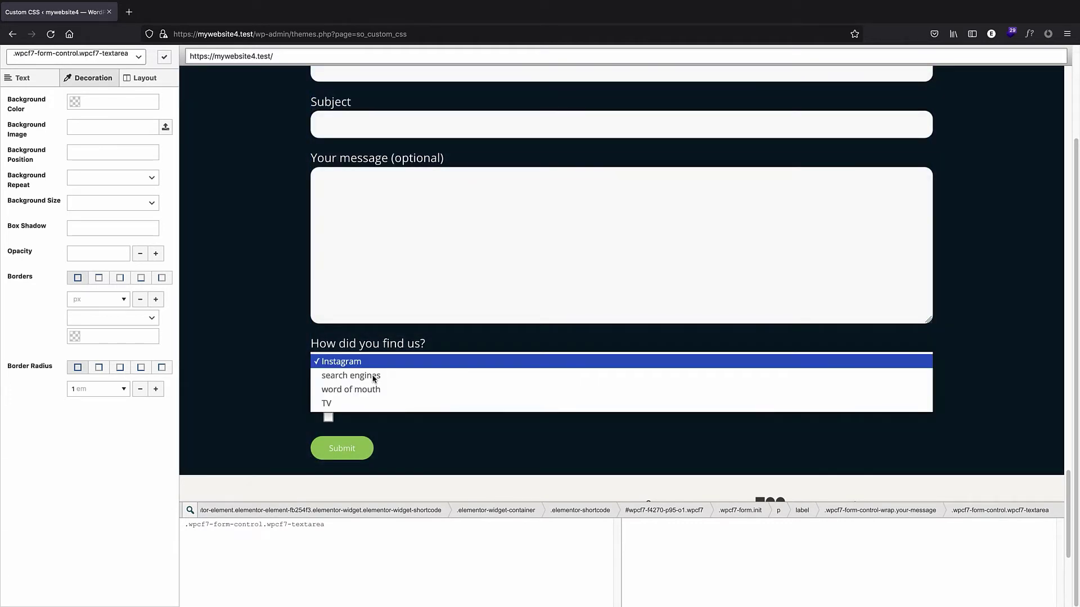
{"action": "left_click", "coordinate": [302, 360]}
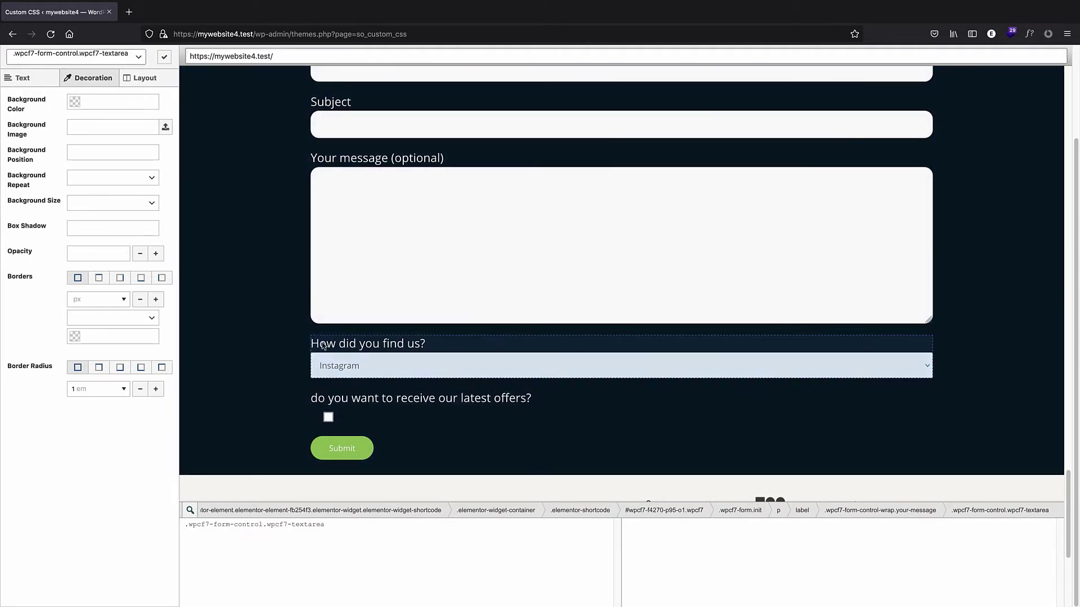
{"action": "left_click", "coordinate": [324, 346]}
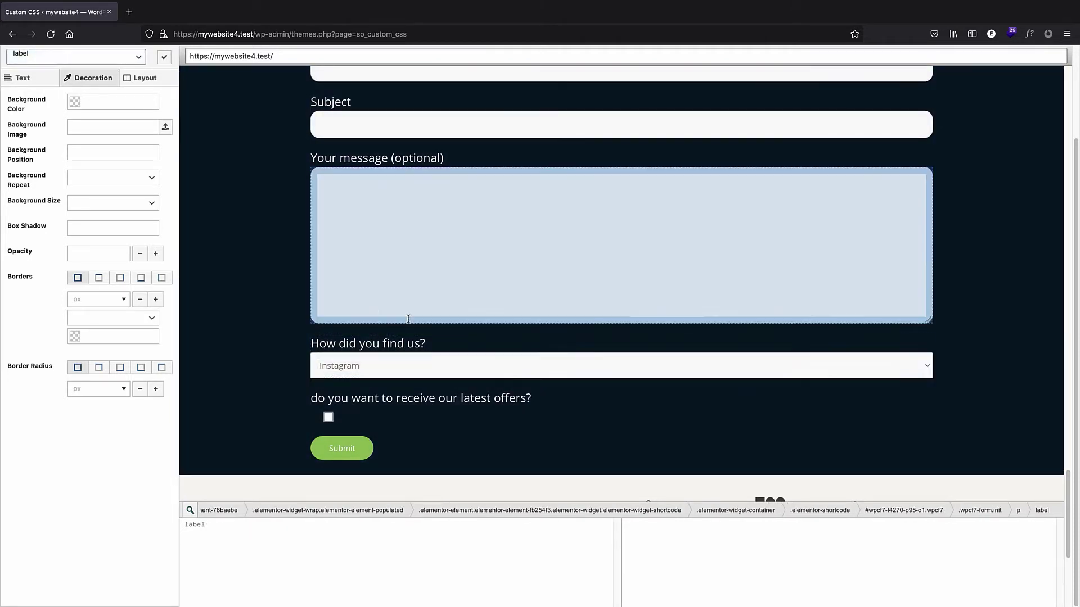
{"action": "scroll", "coordinate": [365, 292], "scroll_direction": "up", "scroll_amount": 4}
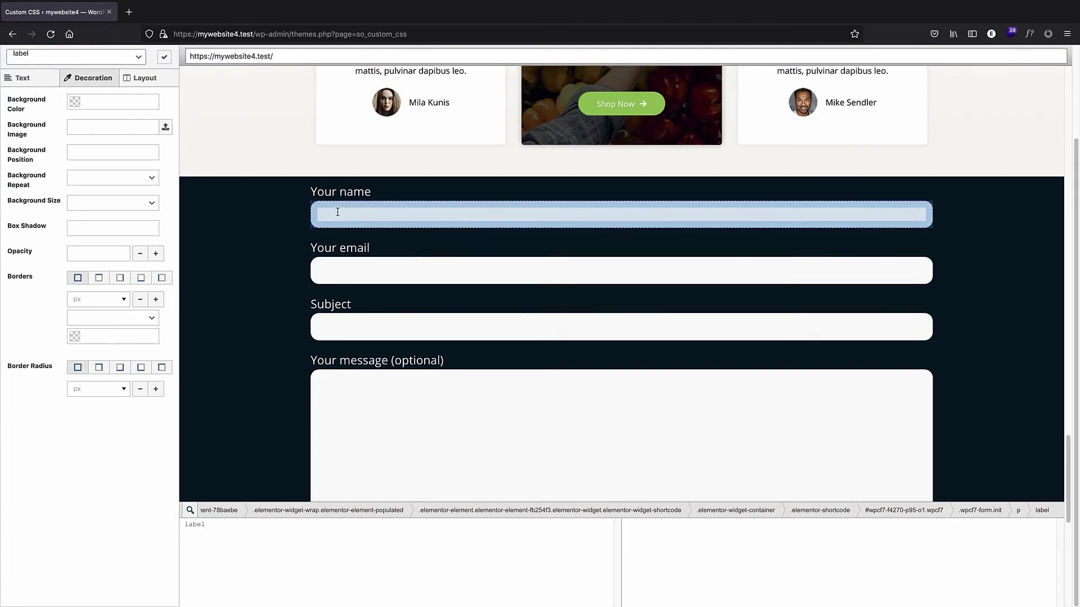
{"action": "left_click", "coordinate": [401, 210]}
{"action": "scroll", "coordinate": [692, 143], "scroll_direction": "up", "scroll_amount": 10}
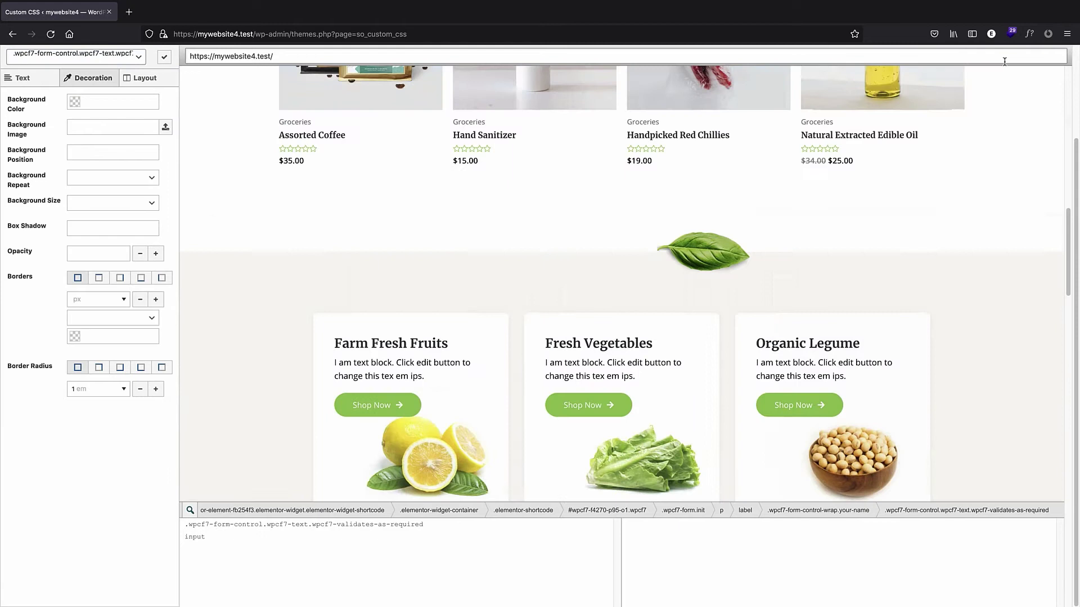
- Sample the green of the Shop Now button with Firefox's Eyedropper tool
{"action": "left_click", "coordinate": [1066, 34]}
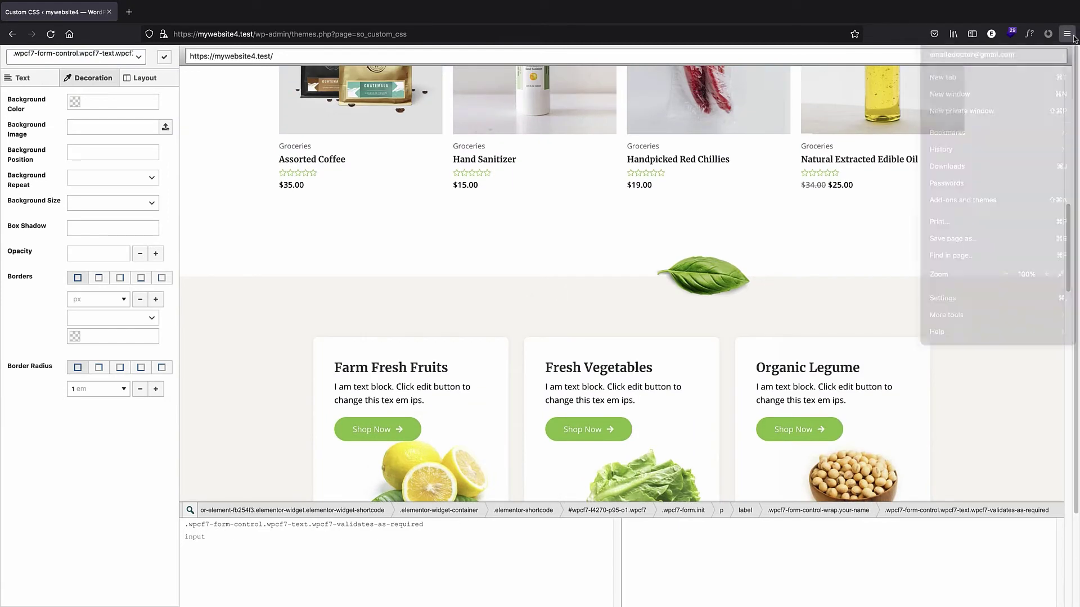
{"action": "left_click", "coordinate": [981, 316]}
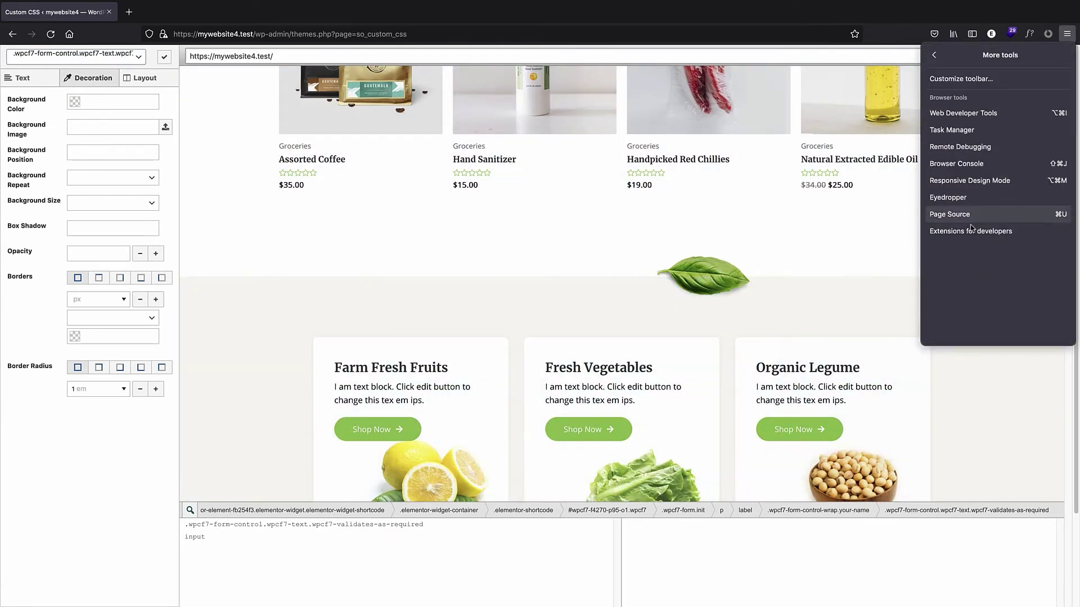
{"action": "left_click", "coordinate": [900, 200]}
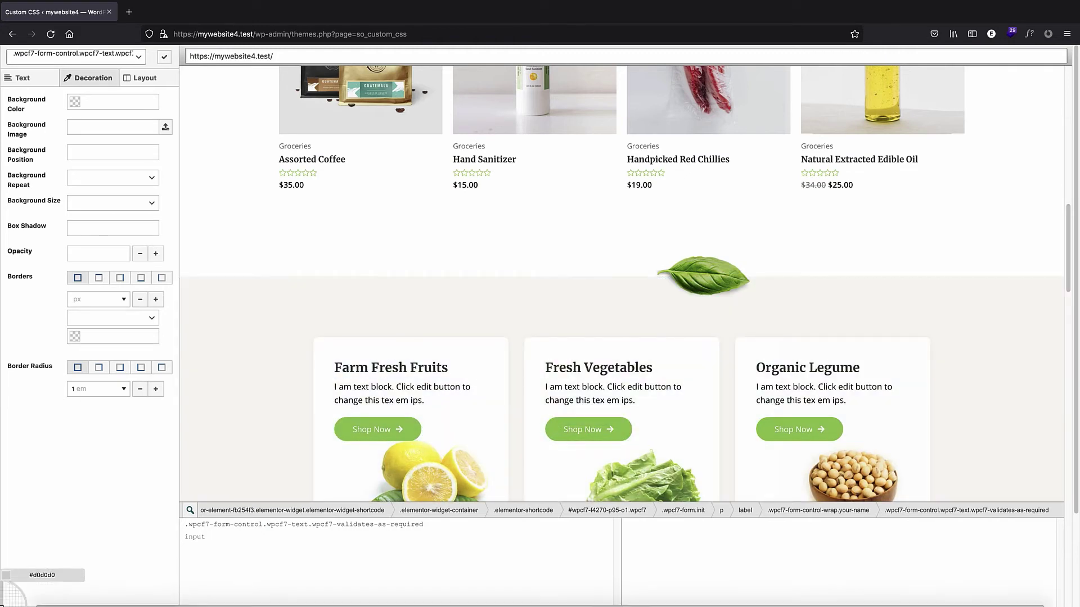
{"action": "left_click", "coordinate": [332, 405]}
{"action": "scroll", "coordinate": [407, 291], "scroll_direction": "up", "scroll_amount": 4}
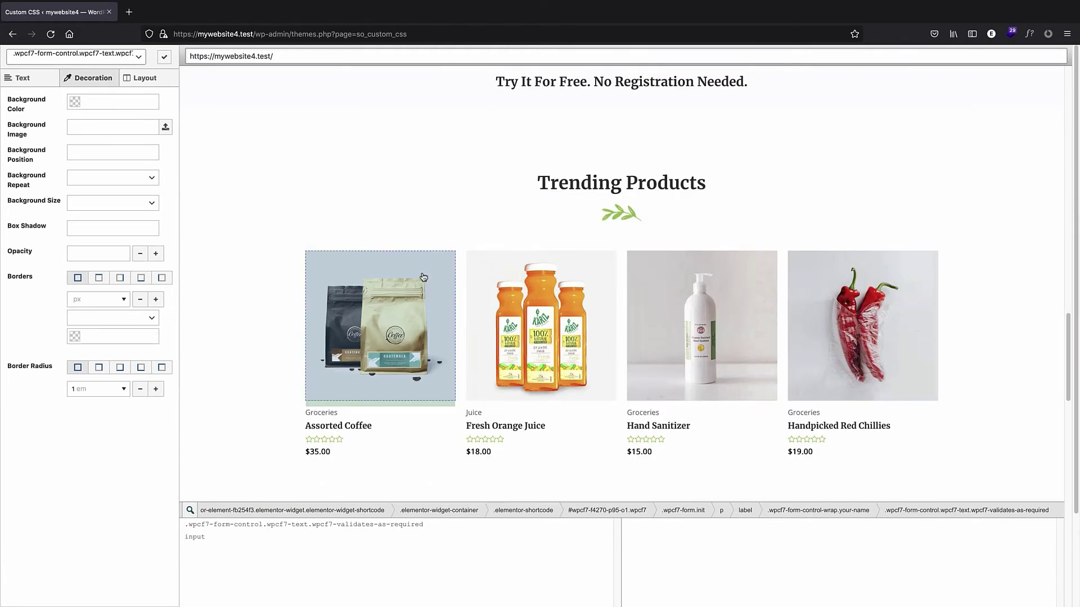
{"action": "scroll", "coordinate": [433, 259], "scroll_direction": "down", "scroll_amount": 10}
{"action": "scroll", "coordinate": [433, 259], "scroll_direction": "down", "scroll_amount": 4}
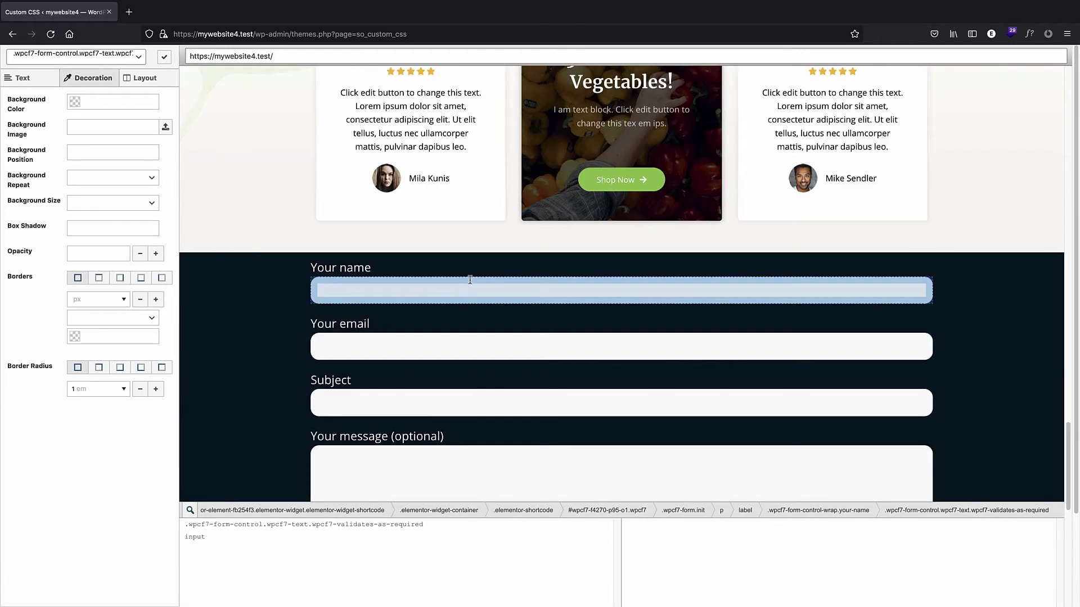
- Give the name, email and subject fields a pasted green lightened to #aade6f and 0 px border width
{"action": "left_click", "coordinate": [350, 293]}
{"action": "left_click", "coordinate": [78, 103]}
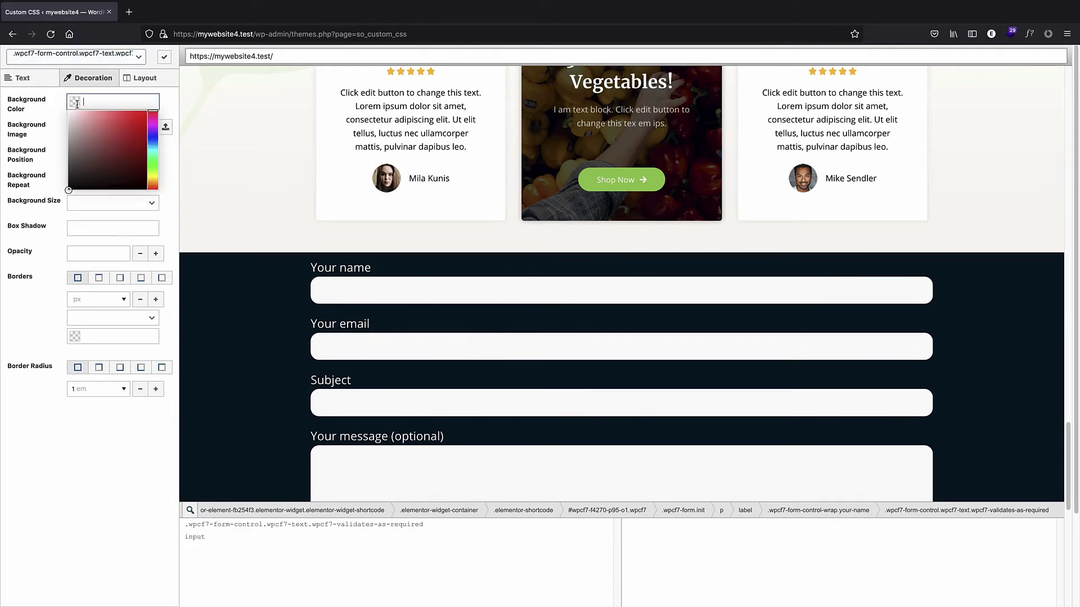
{"action": "type", "text": "#8bc34a"}
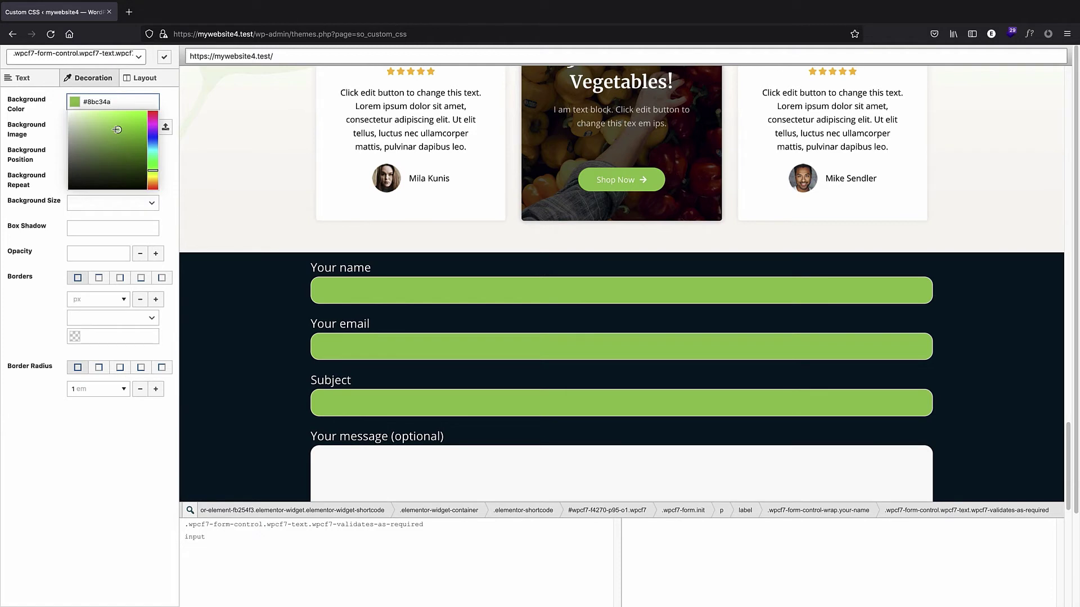
{"action": "mouse_move", "coordinate": [117, 130]}
{"action": "left_mouse_down"}
{"action": "mouse_move", "coordinate": [114, 117]}
{"action": "mouse_move", "coordinate": [96, 120]}
{"action": "mouse_move", "coordinate": [107, 121]}
{"action": "left_mouse_up"}
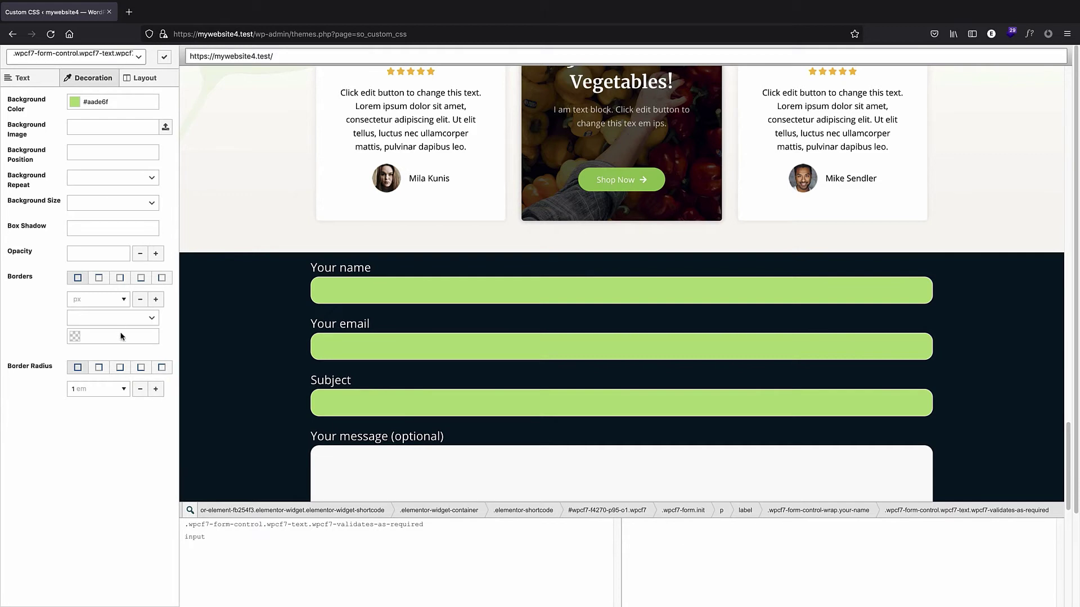
{"action": "left_click", "coordinate": [110, 301]}
{"action": "type", "text": "0"}
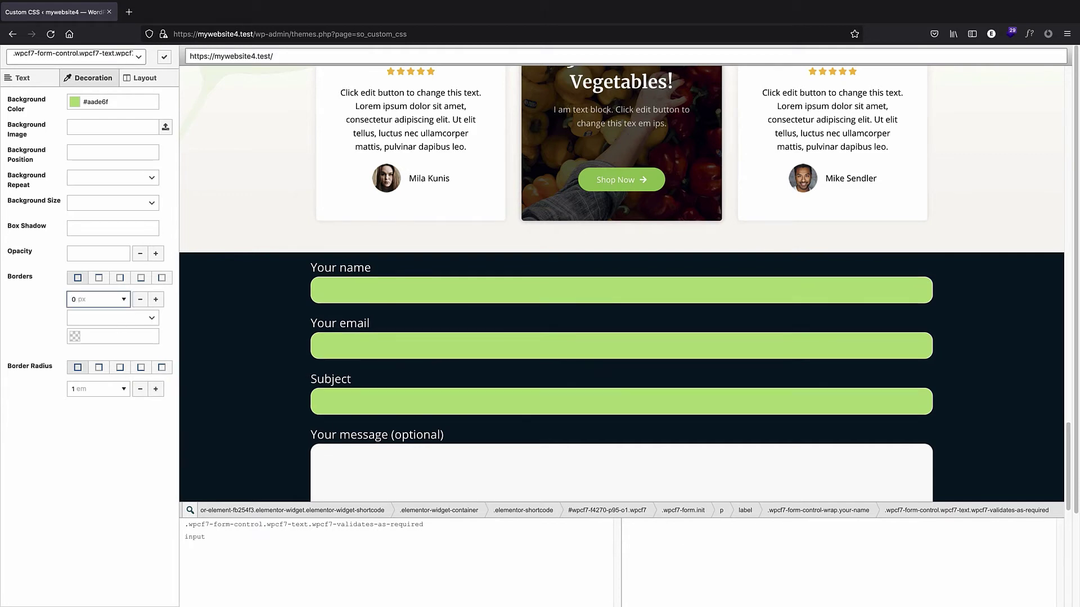
{"action": "scroll", "coordinate": [354, 326], "scroll_direction": "down", "scroll_amount": 4}
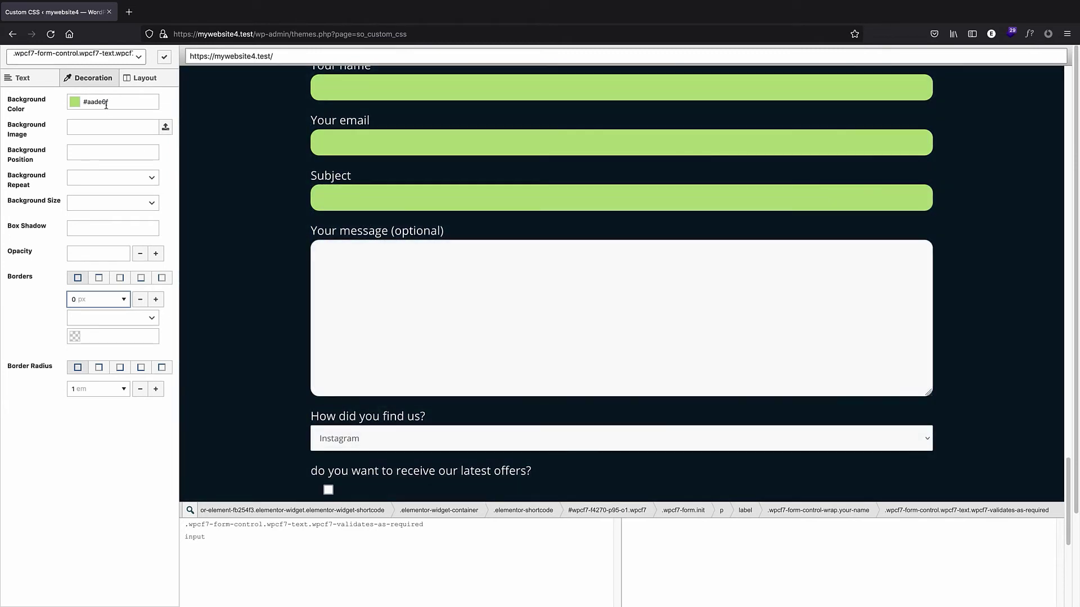
- Give the message box the same #aade6f background and a 0 px border width
{"action": "left_click", "coordinate": [105, 102]}
{"action": "key", "text": "ctrl+c"}
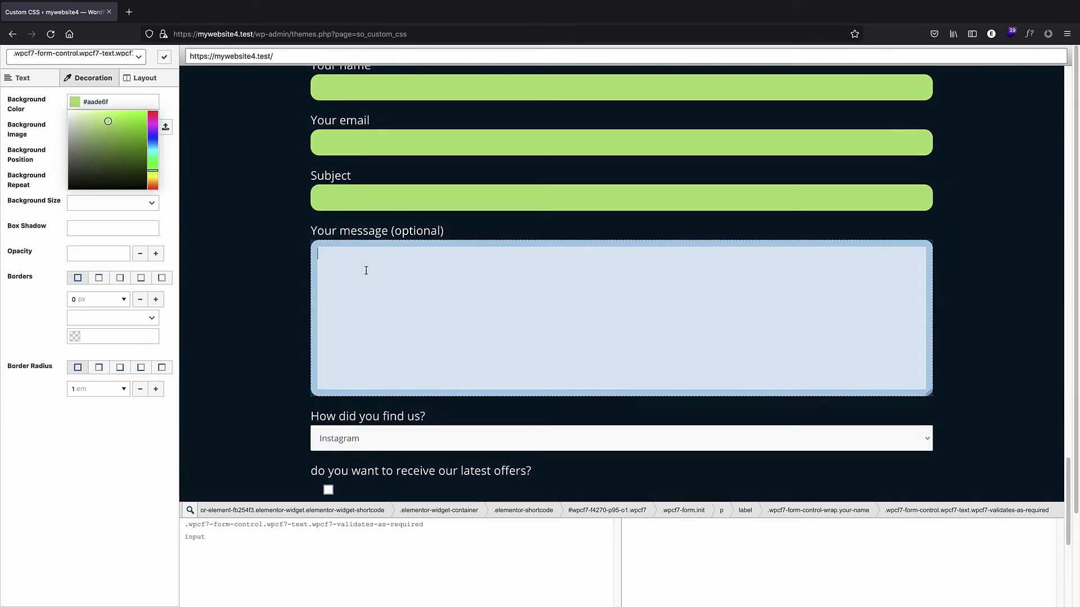
{"action": "left_click", "coordinate": [361, 265]}
{"action": "key", "text": "ctrl+v"}
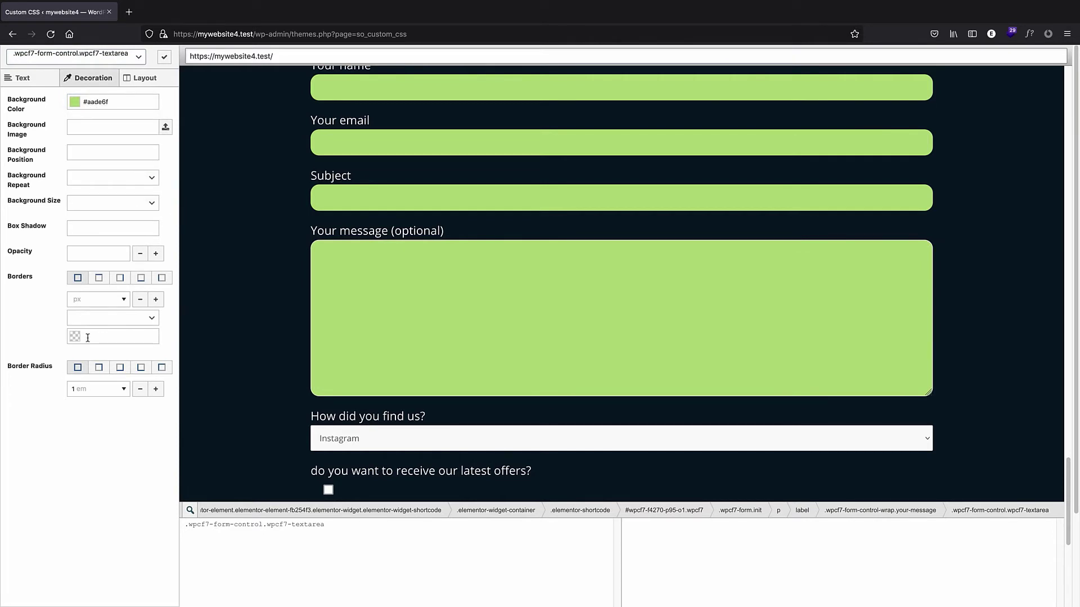
{"action": "left_click", "coordinate": [98, 303]}
{"action": "type", "text": "0"}
- Close the visual editor to apply the updated site design
{"action": "scroll", "coordinate": [345, 379], "scroll_direction": "down", "scroll_amount": 4}
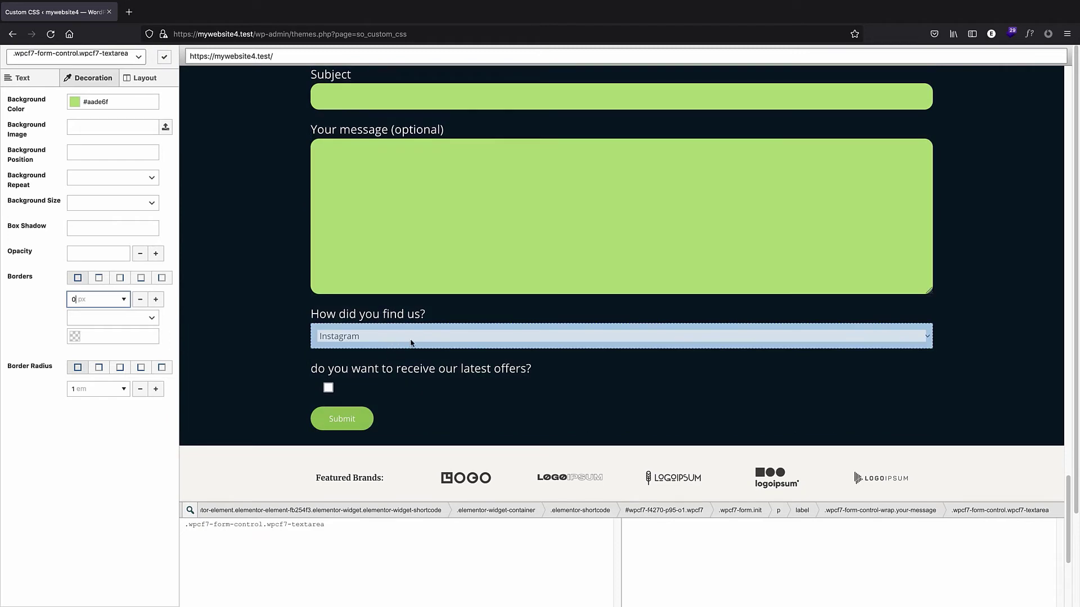
{"action": "scroll", "coordinate": [450, 309], "scroll_direction": "up", "scroll_amount": 6}
{"action": "scroll", "coordinate": [410, 173], "scroll_direction": "down", "scroll_amount": 3}
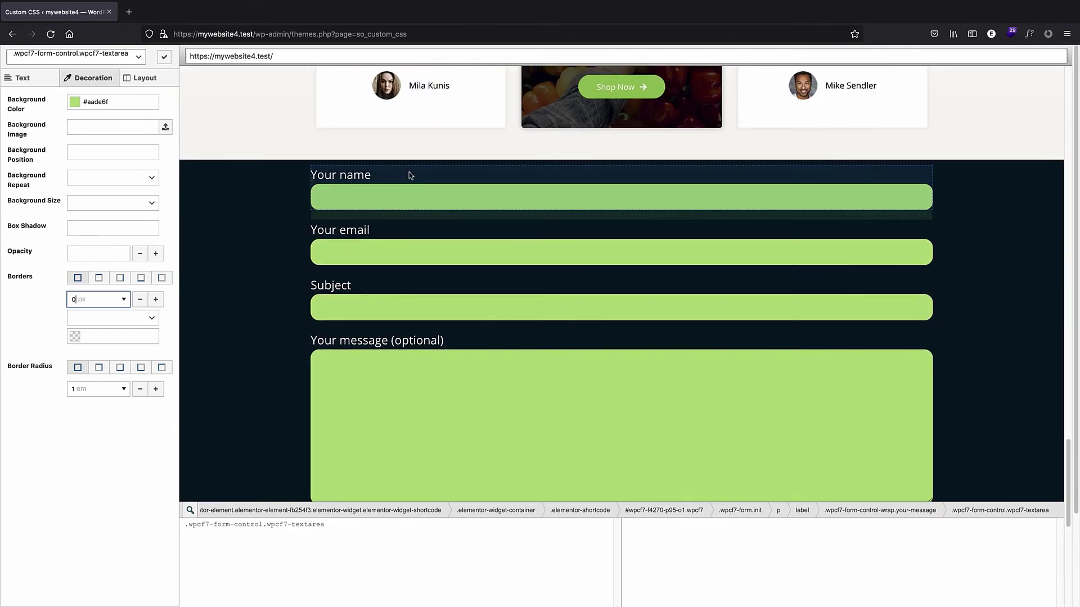
{"action": "scroll", "coordinate": [409, 172], "scroll_direction": "down", "scroll_amount": 1}
{"action": "scroll", "coordinate": [409, 172], "scroll_direction": "down", "scroll_amount": 3}
{"action": "scroll", "coordinate": [687, 234], "scroll_direction": "up", "scroll_amount": 1}
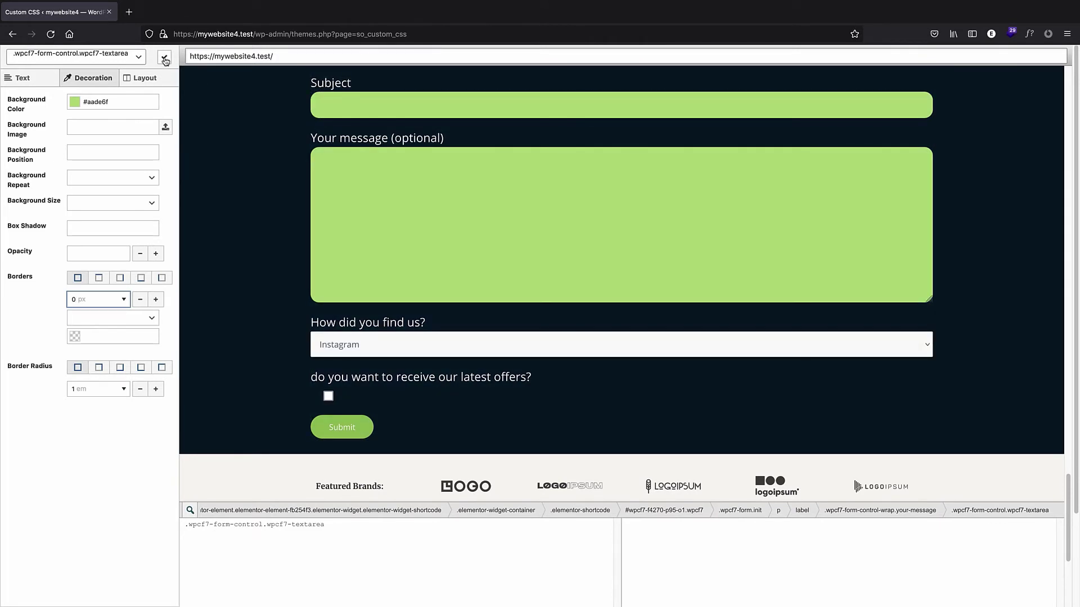
{"action": "left_click", "coordinate": [164, 58]}
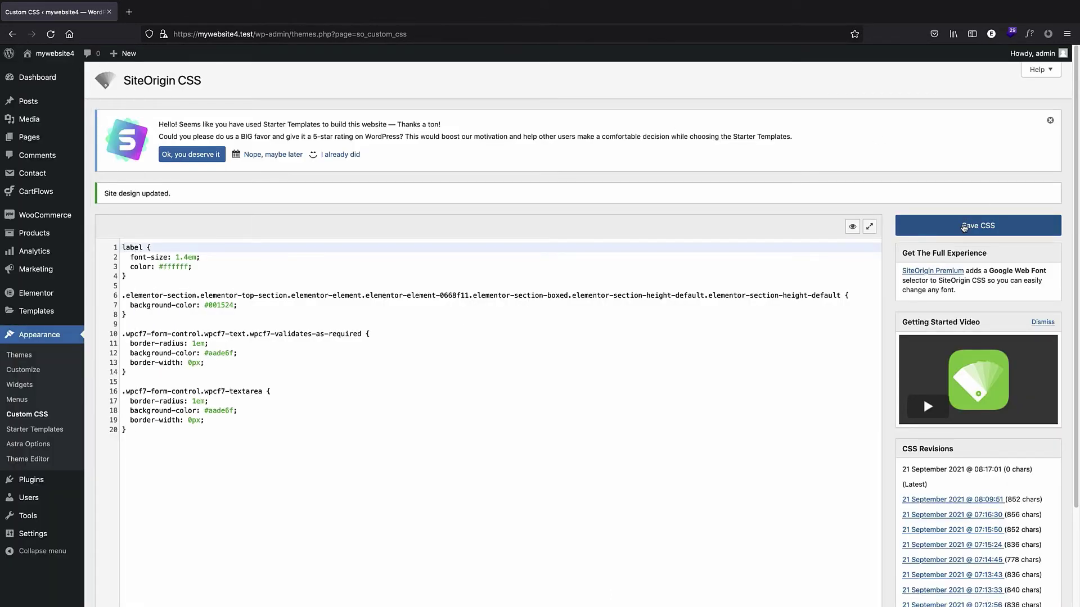
- Save the custom CSS and open the site's homepage in a new tab
{"action": "left_click", "coordinate": [964, 226]}
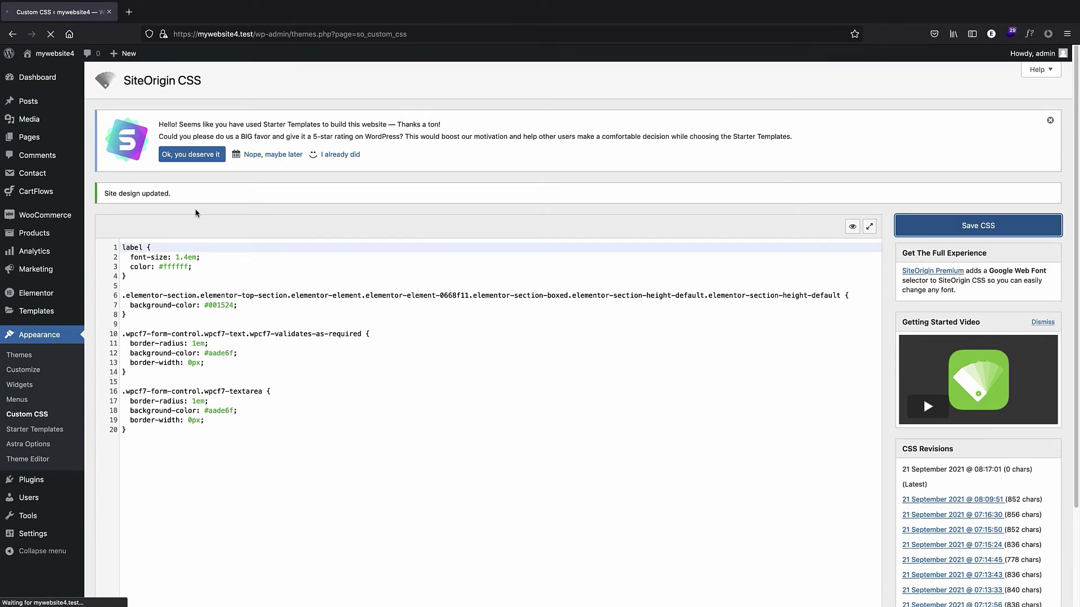
{"action": "right_click", "coordinate": [60, 61]}
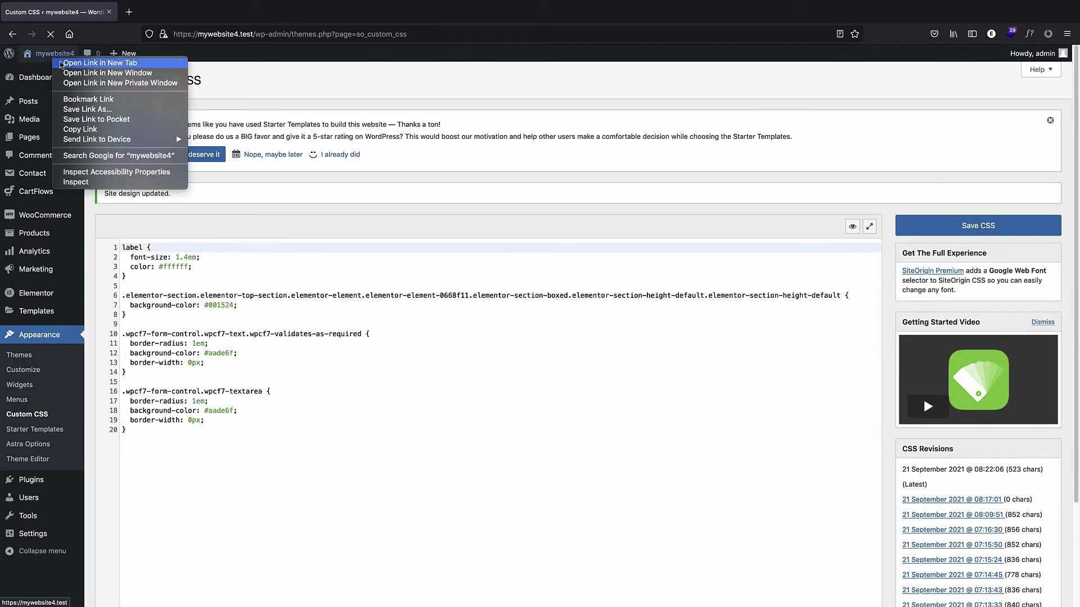
{"action": "left_click", "coordinate": [62, 63]}
{"action": "left_click", "coordinate": [185, 11]}
- Review the restyled contact form, checking the How did you find us? dropdown with Instagram selected
{"action": "scroll", "coordinate": [369, 270], "scroll_direction": "down", "scroll_amount": 10}
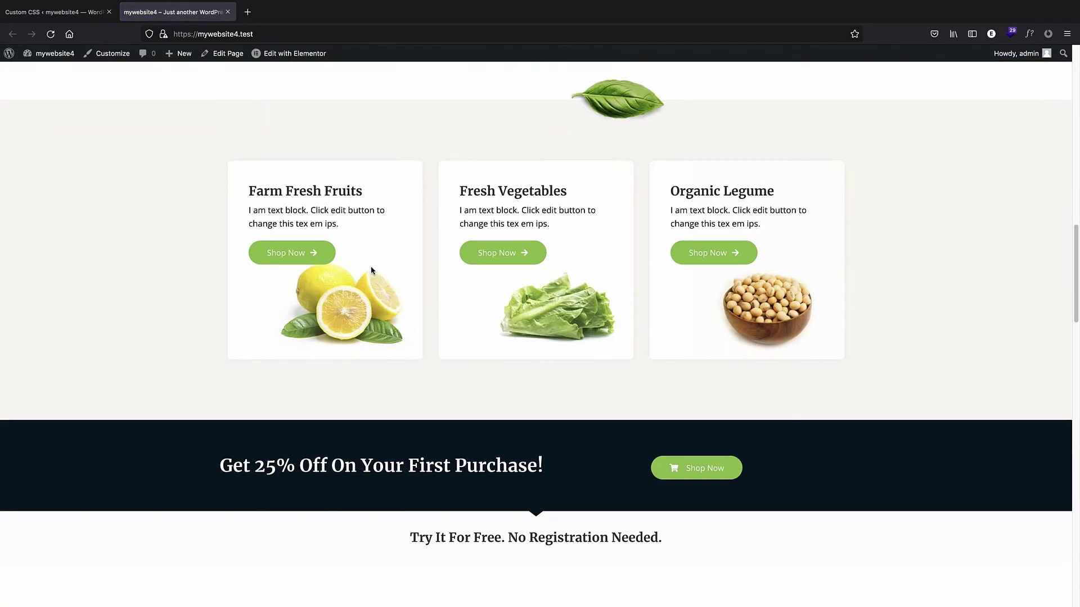
{"action": "scroll", "coordinate": [368, 271], "scroll_direction": "down", "scroll_amount": 20}
{"action": "scroll", "coordinate": [399, 294], "scroll_direction": "up", "scroll_amount": 1}
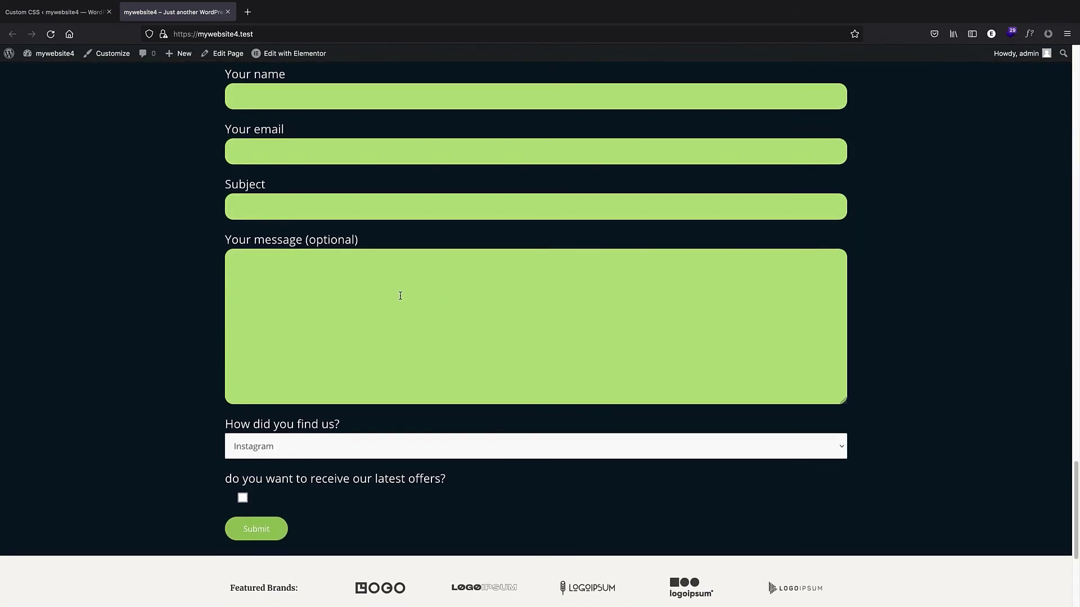
{"action": "scroll", "coordinate": [400, 295], "scroll_direction": "up", "scroll_amount": 1}
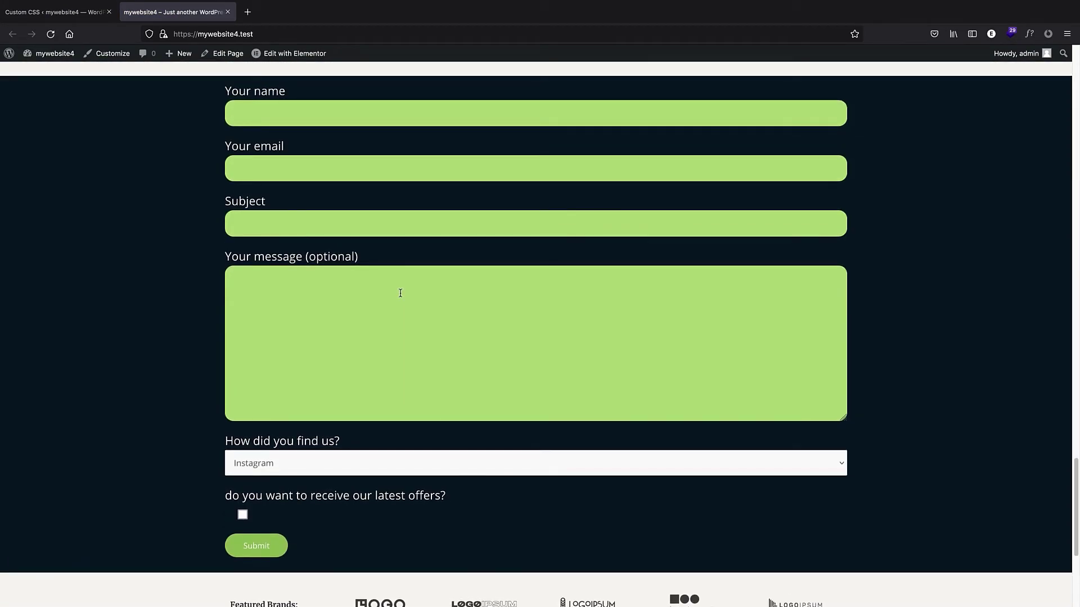
{"action": "left_click", "coordinate": [286, 468]}
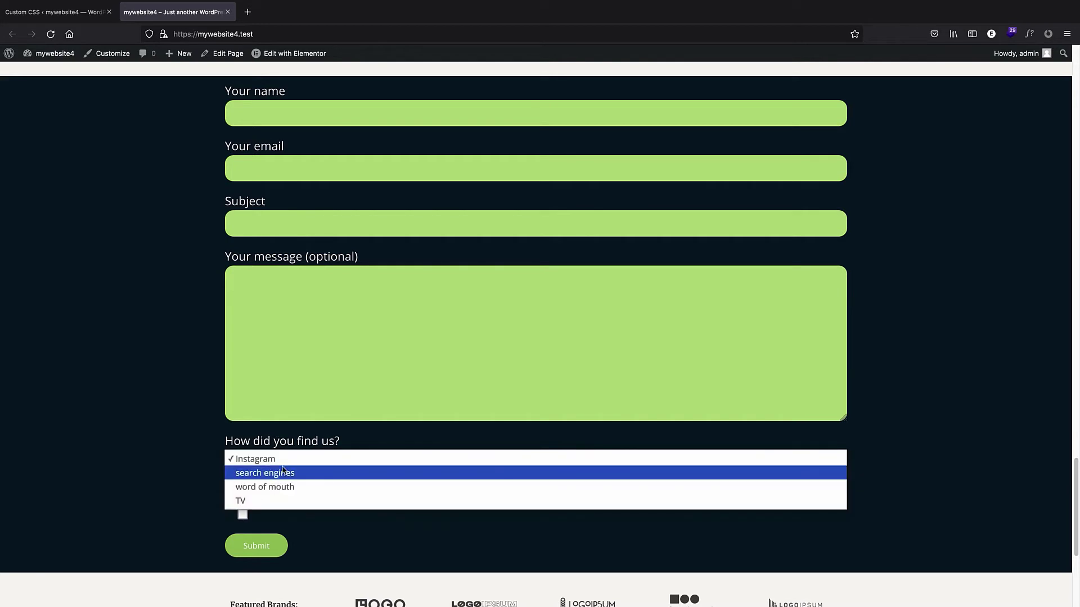
{"action": "left_click", "coordinate": [181, 441]}
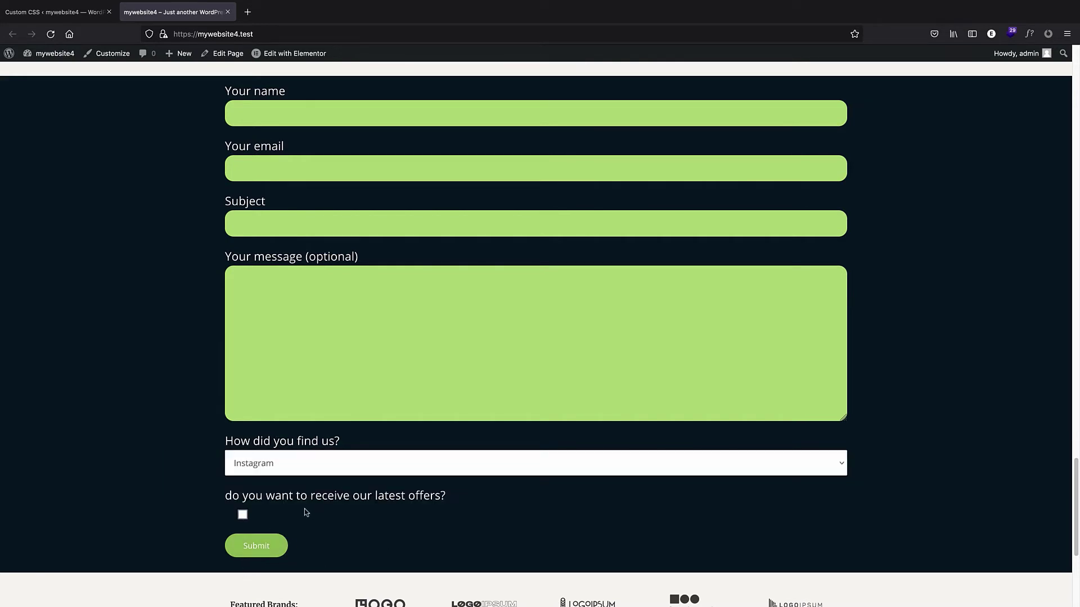
{"action": "scroll", "coordinate": [228, 495], "scroll_direction": "up", "scroll_amount": 1}
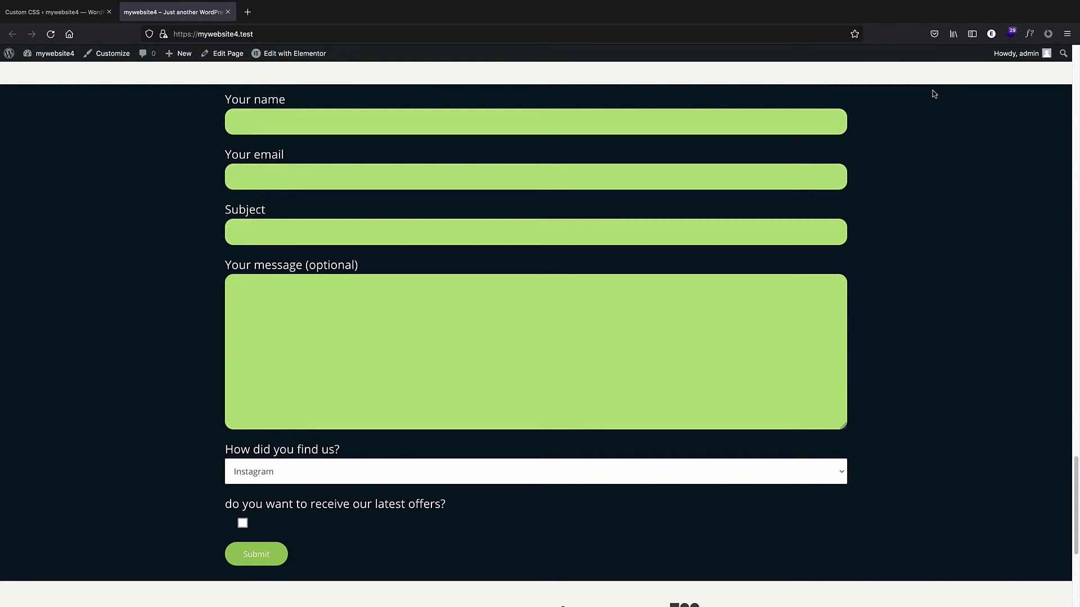
- Open Firefox's Web Developer Tools on the homepage
{"action": "left_click", "coordinate": [1066, 34]}
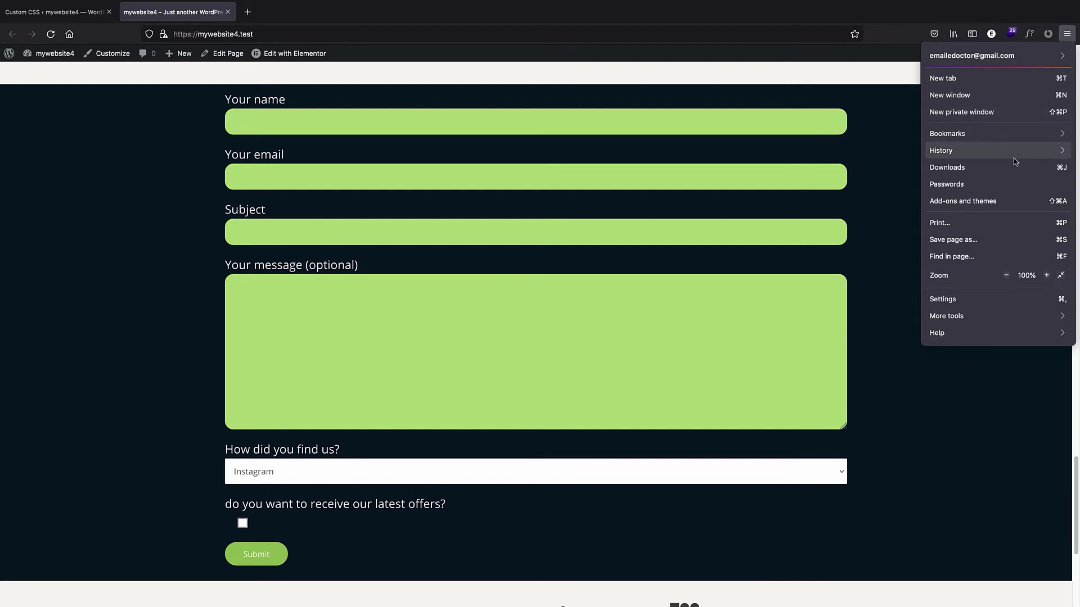
{"action": "left_click", "coordinate": [985, 319]}
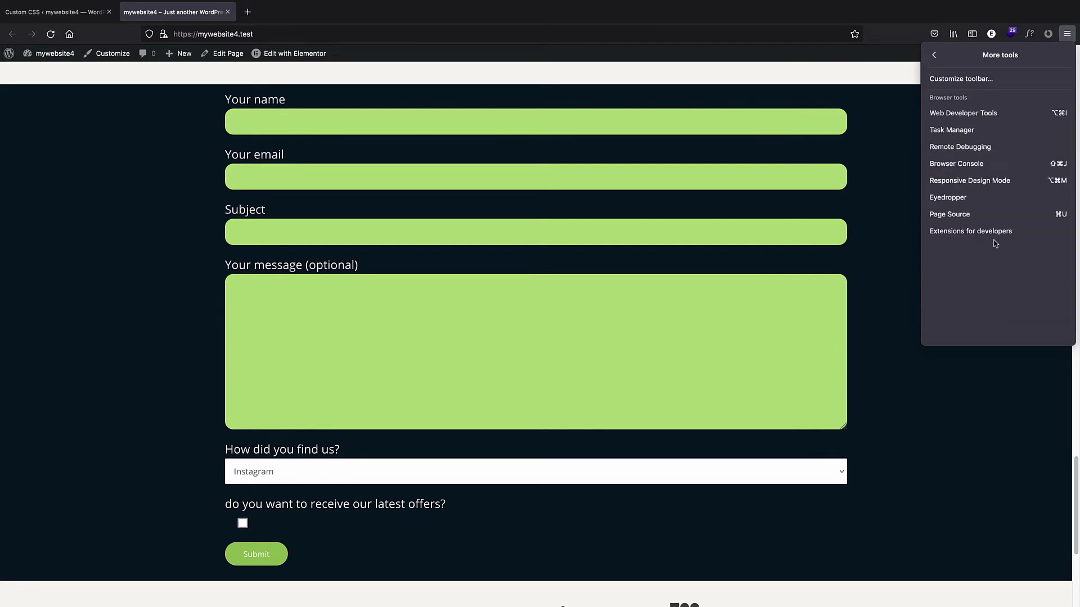
{"action": "left_click", "coordinate": [963, 113]}
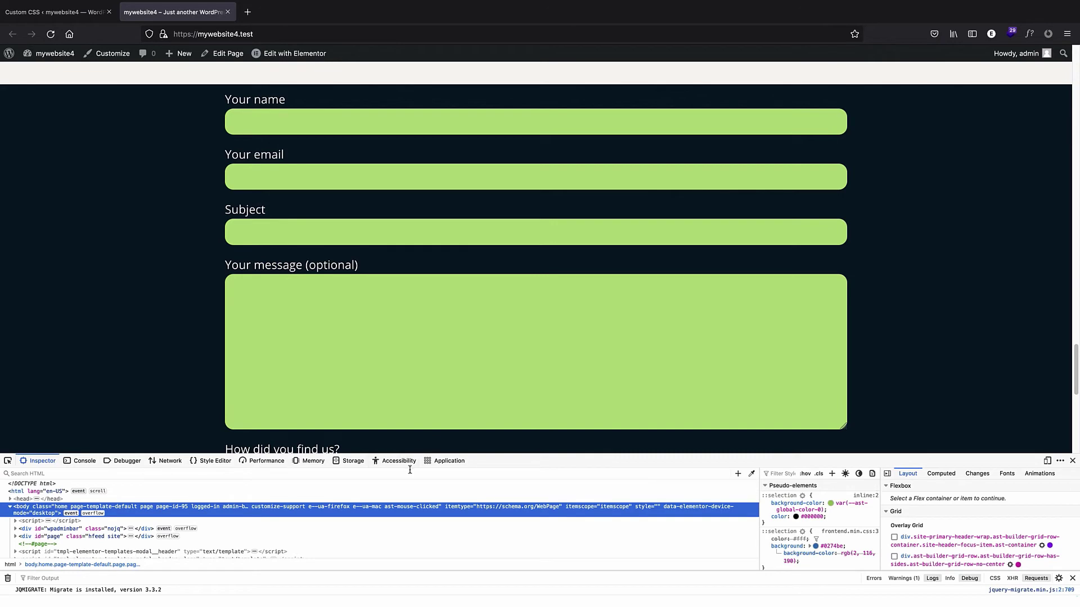
- Pick the Submit button and copy its CSS selector from the Inspector markup
{"action": "left_click", "coordinate": [8, 460]}
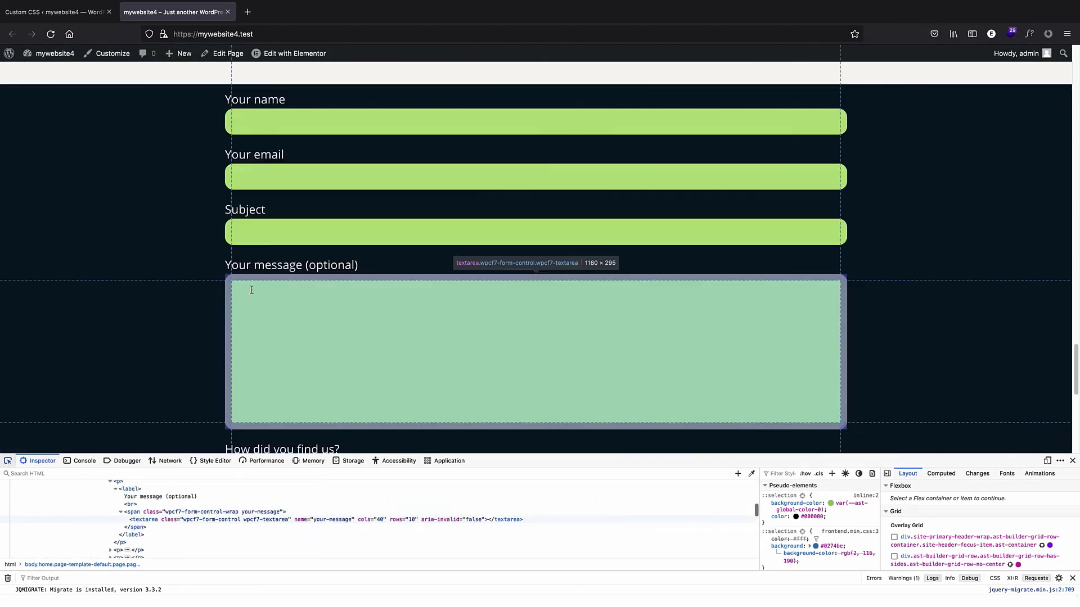
{"action": "scroll", "coordinate": [338, 270], "scroll_direction": "down", "scroll_amount": 5}
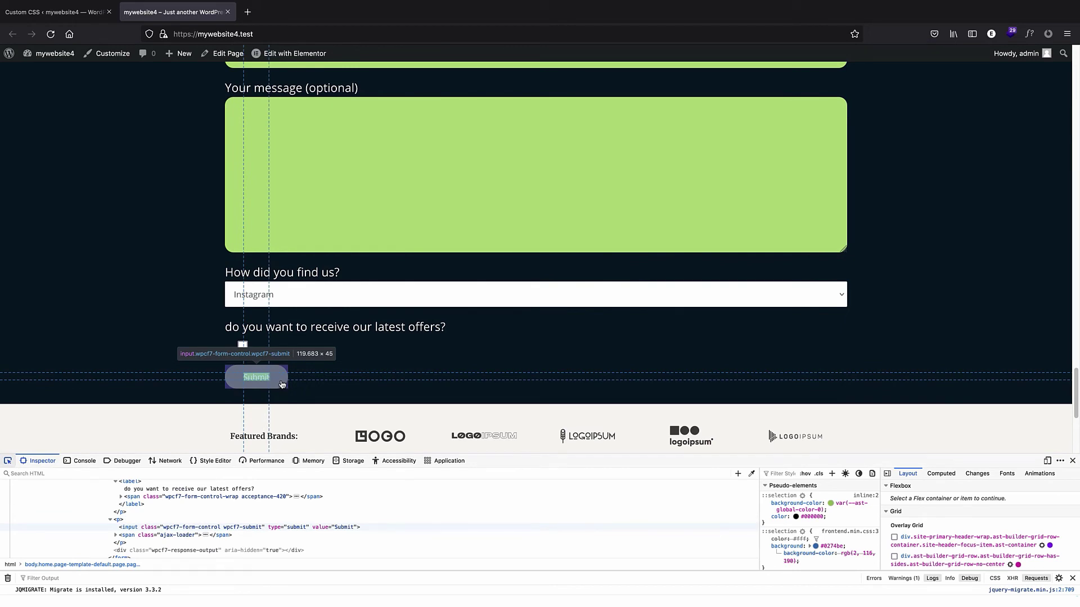
{"action": "left_click", "coordinate": [281, 383]}
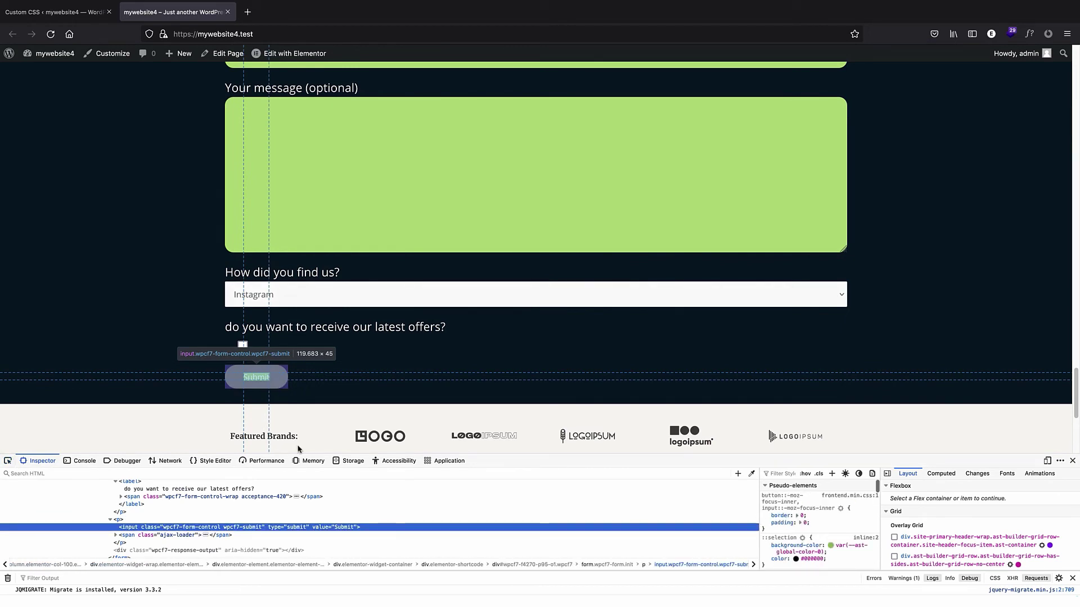
{"action": "right_click", "coordinate": [315, 530]}
{"action": "mouse_move", "coordinate": [381, 560]}
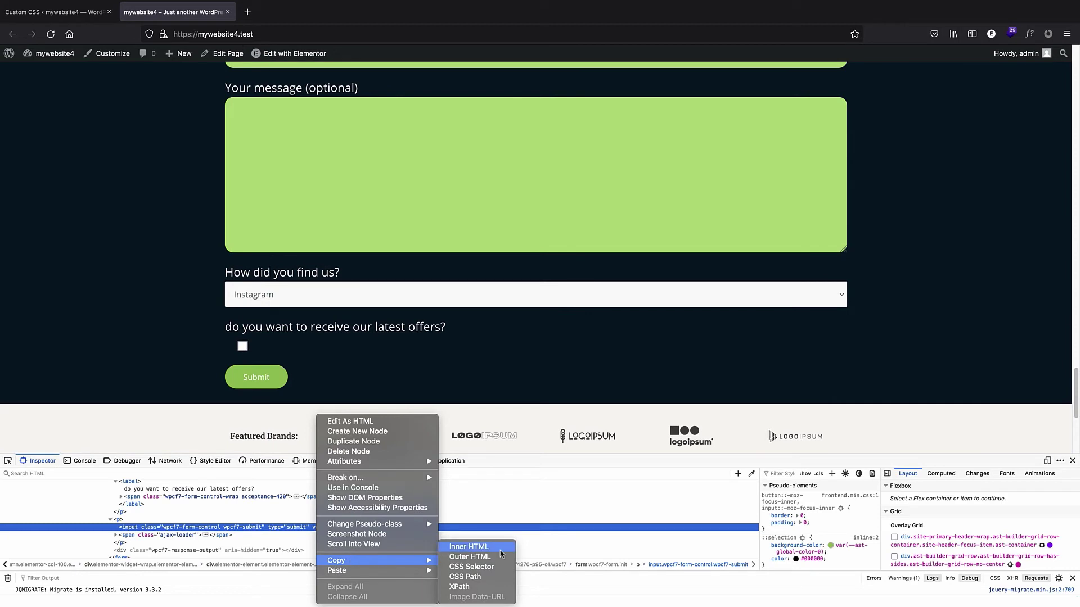
{"action": "left_click", "coordinate": [475, 567]}
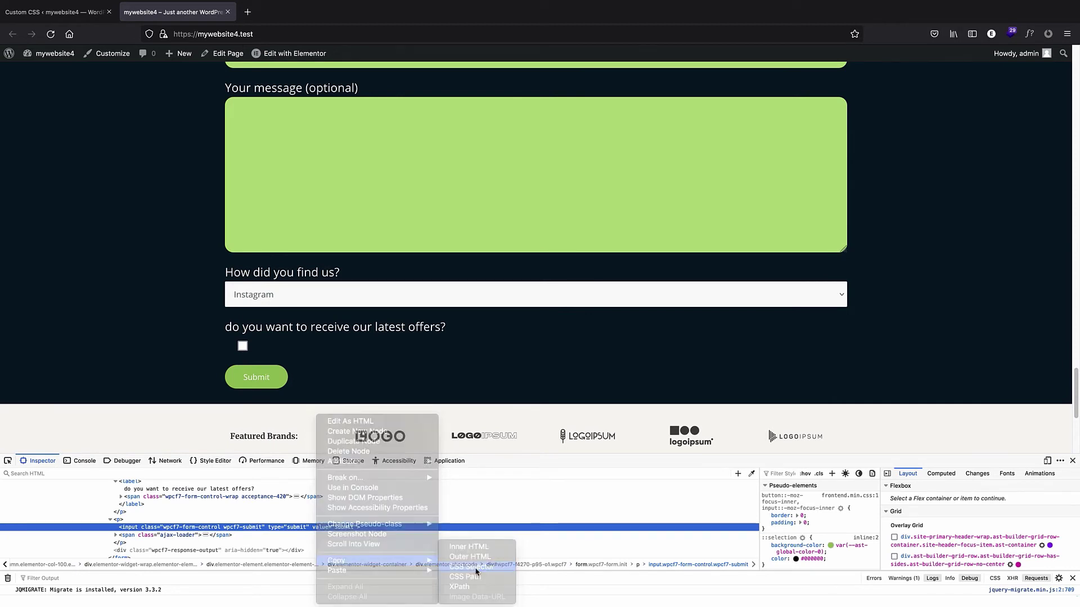